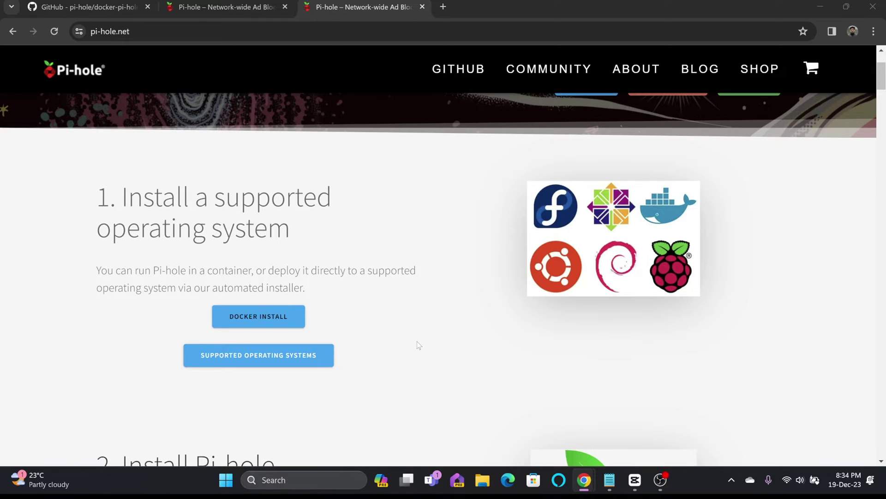
# Go from pi-hole.net to the docker-pi-hole GitHub repository and scroll to its Quick Start compose example.
pyautogui.scroll(2, 416, 342)
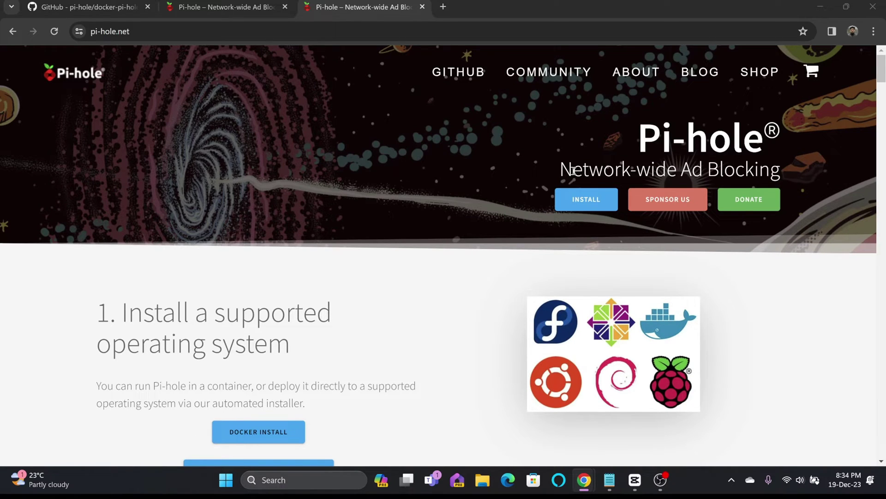
pyautogui.scroll(-3, 572, 170)
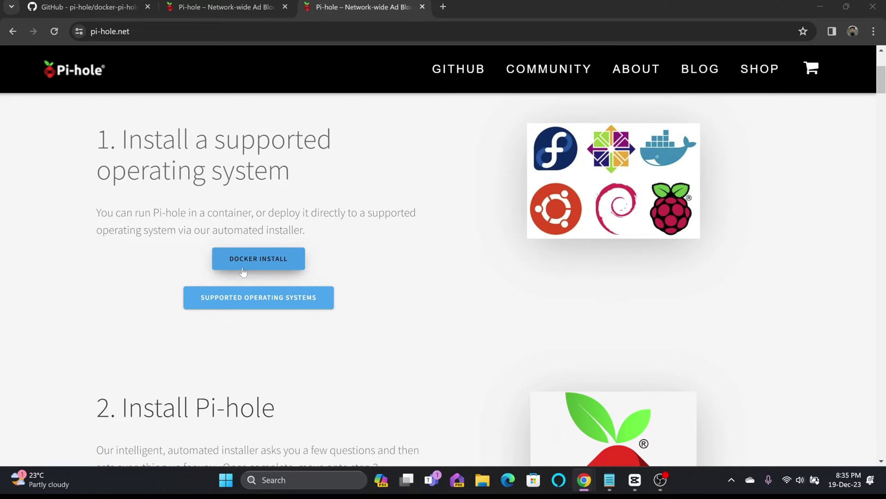
pyautogui.scroll(-3, 257, 122)
pyautogui.scroll(7, 415, 106)
pyautogui.moveTo(442, 94)
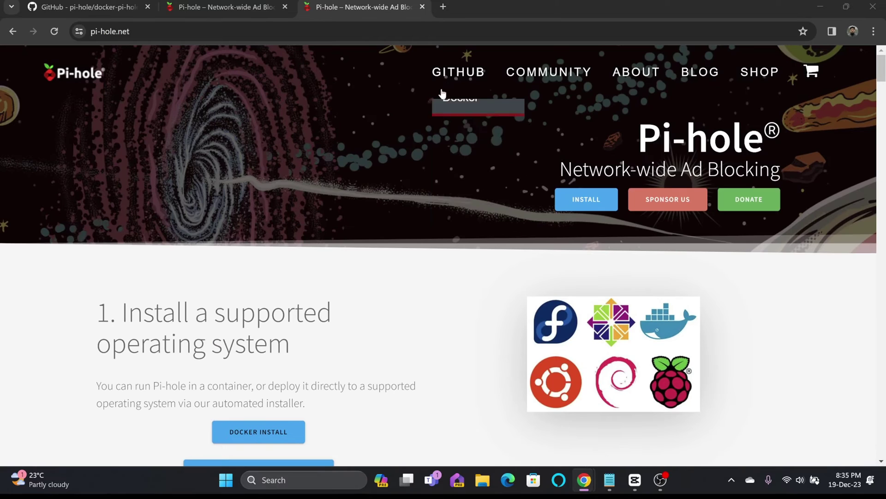
pyautogui.click(474, 215)
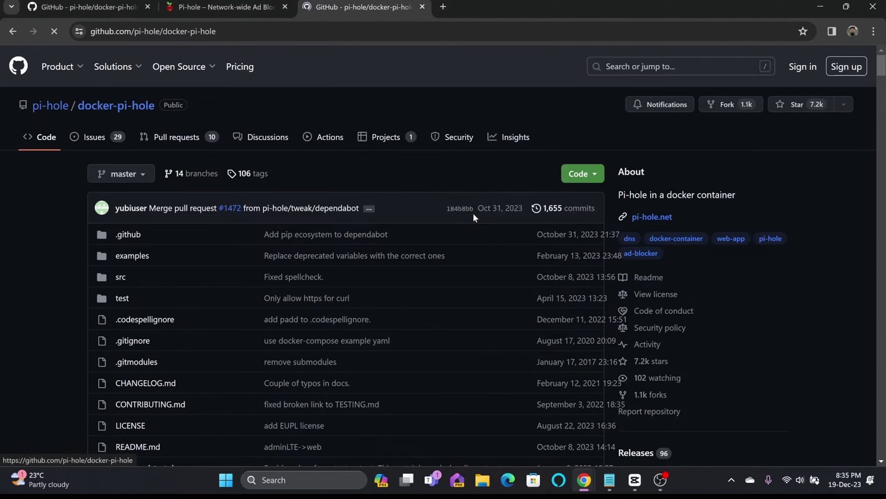
pyautogui.scroll(-15, 254, 208)
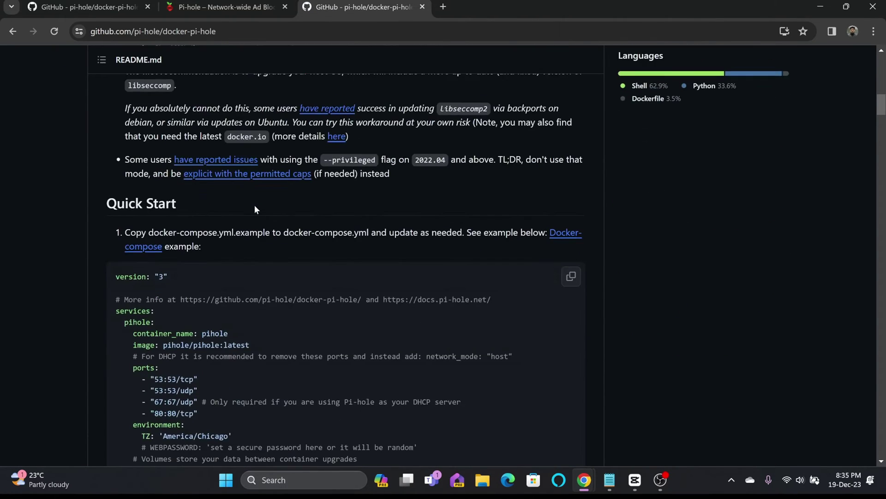
pyautogui.scroll(-5, 254, 209)
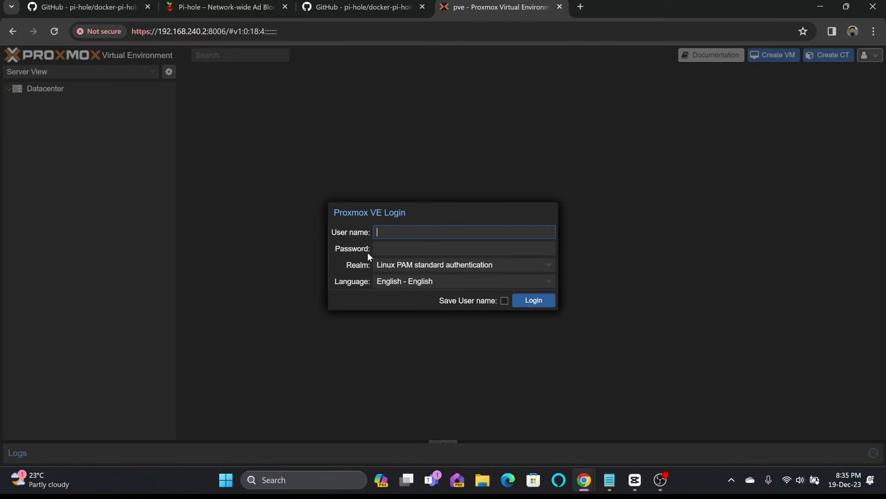
# Sign in to Proxmox VE as root with the account password and dismiss the subscription notice.
pyautogui.write('oot')
pyautogui.press('Tab')
pyautogui.write('********')
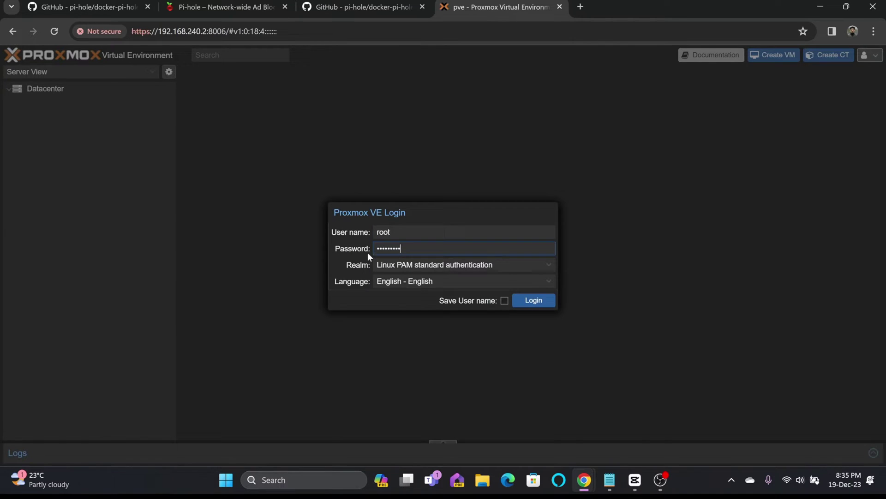
pyautogui.press('Return')
pyautogui.click(443, 282)
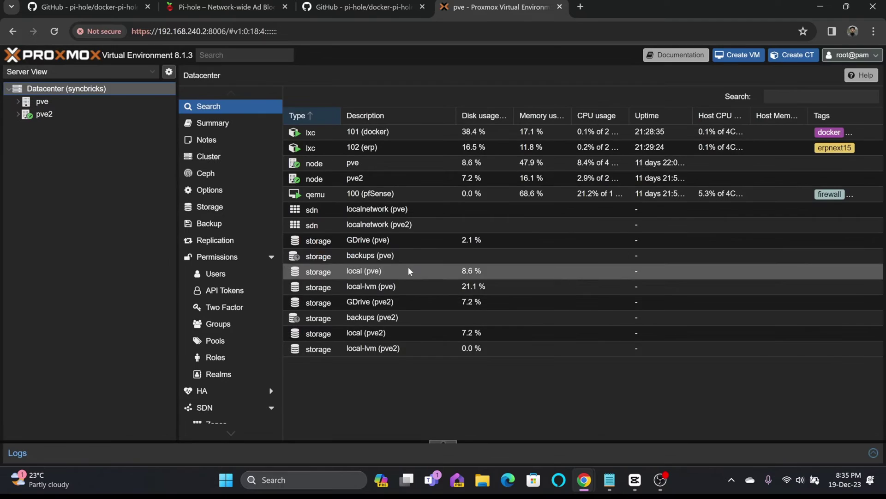
# Expand node pve and open the shell console of container 101 (docker).
pyautogui.click(49, 103)
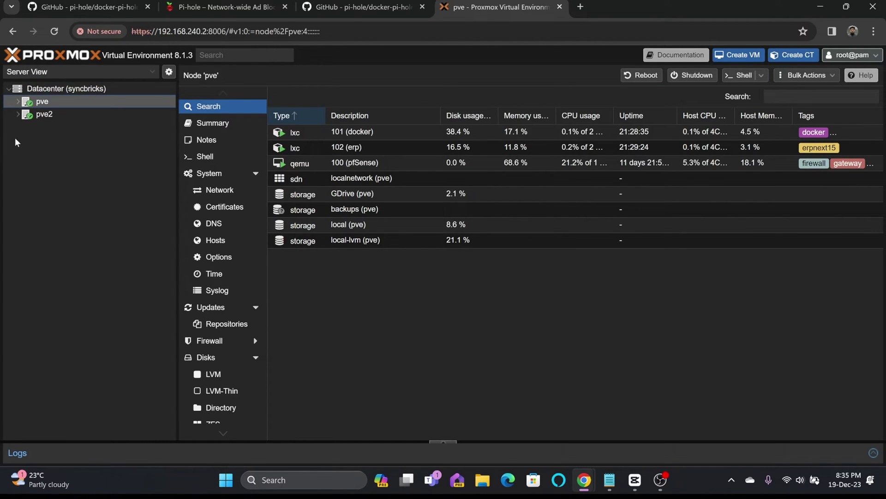
pyautogui.click(18, 102)
pyautogui.click(64, 115)
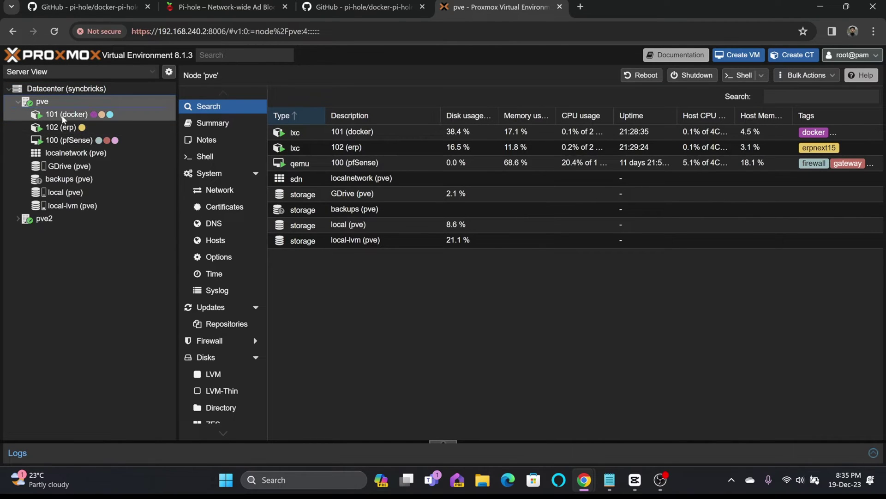
pyautogui.click(221, 112)
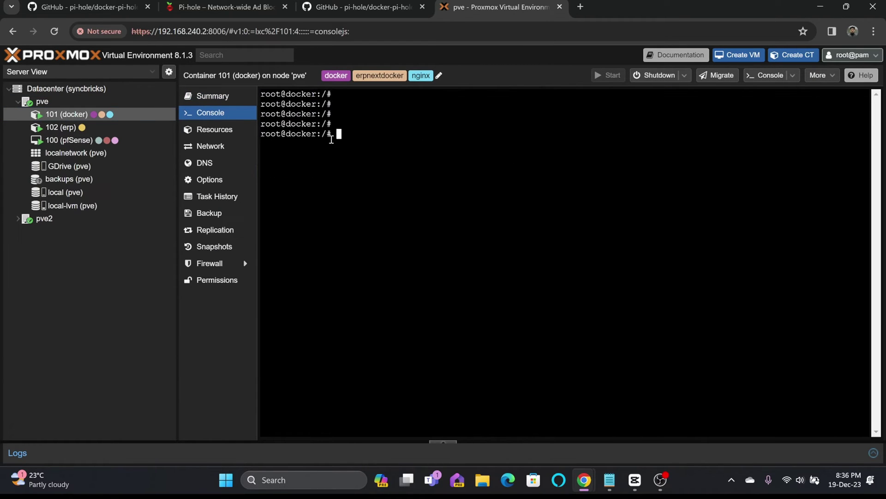
# List the running docker containers, then enter the amjid project directory and list its contents.
pyautogui.write('docker ps')
pyautogui.press('Return')
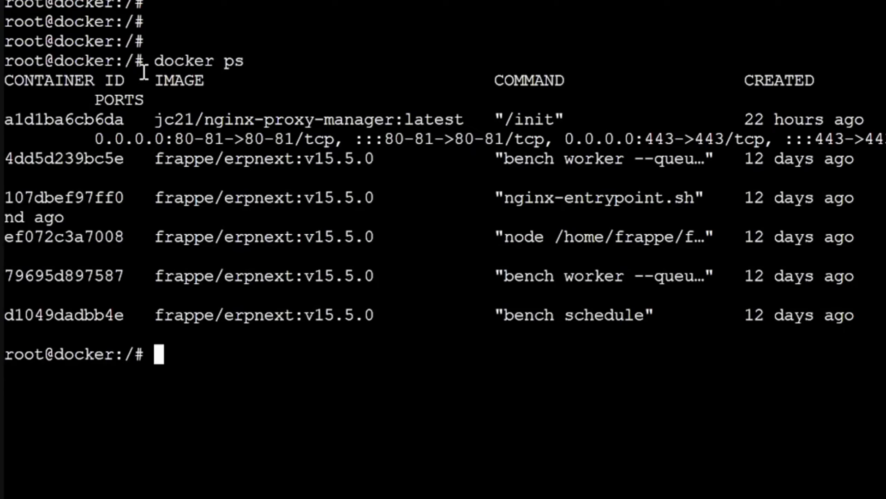
pyautogui.write('cd amjid')
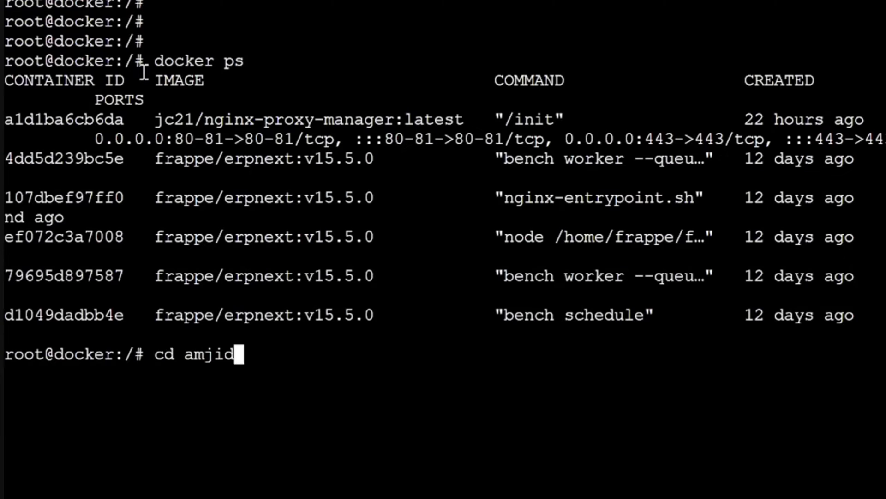
pyautogui.press('Return')
pyautogui.write('ls')
pyautogui.press('Return')
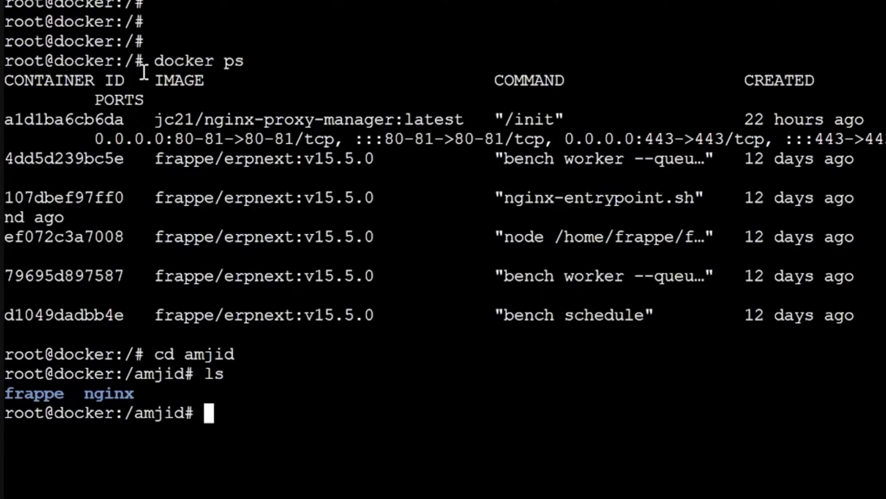
# Create and enter a pihole folder, then start a new docker-compose.yaml in nano.
pyautogui.write('mkdir ')
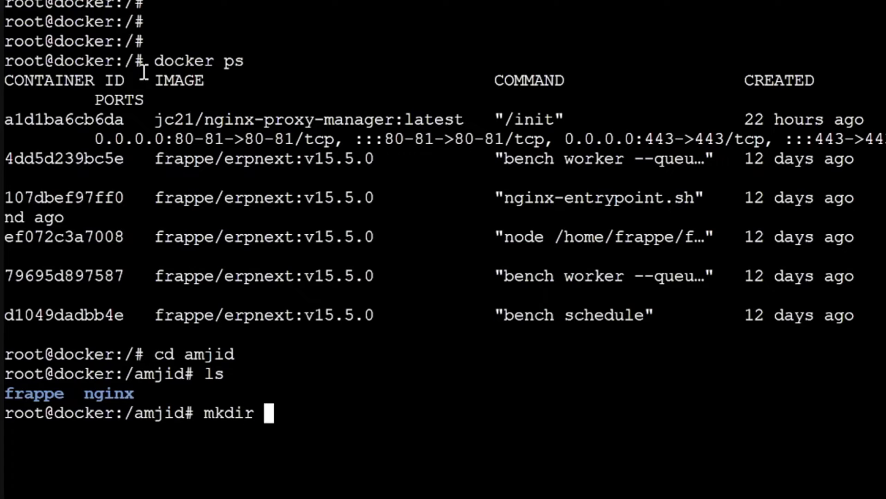
pyautogui.write('pihole')
pyautogui.press('Return')
pyautogui.write('cd pihole')
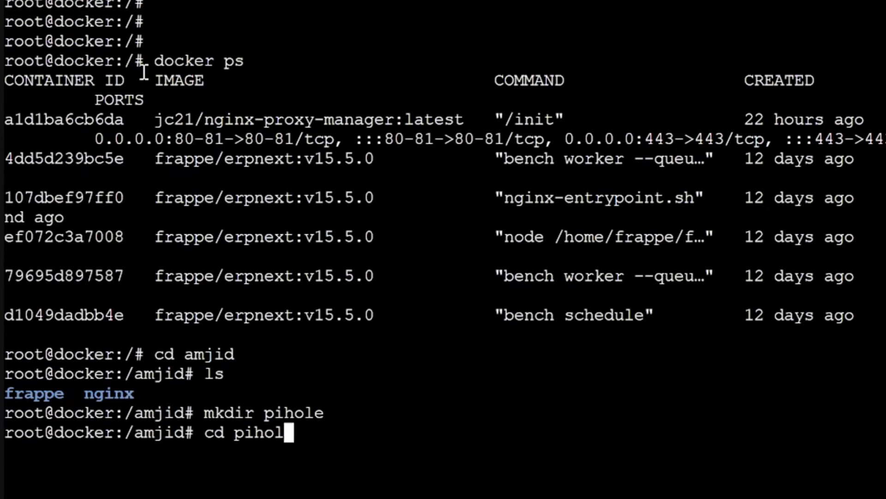
pyautogui.press('Return')
pyautogui.write('ls')
pyautogui.press('Return')
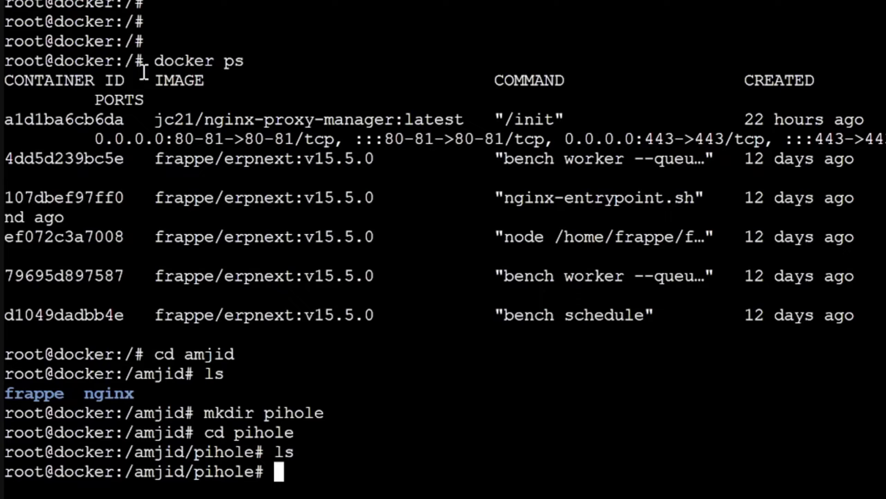
pyautogui.write('nano doc')
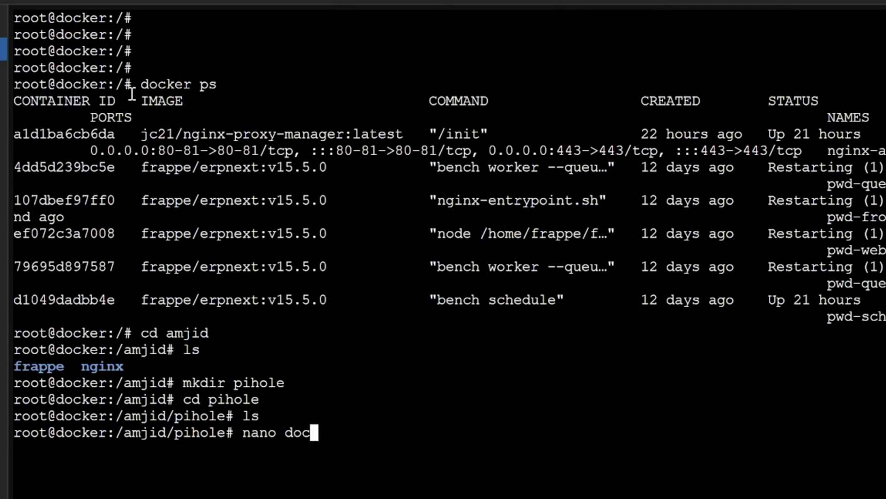
pyautogui.write('ker-compose.yaml')
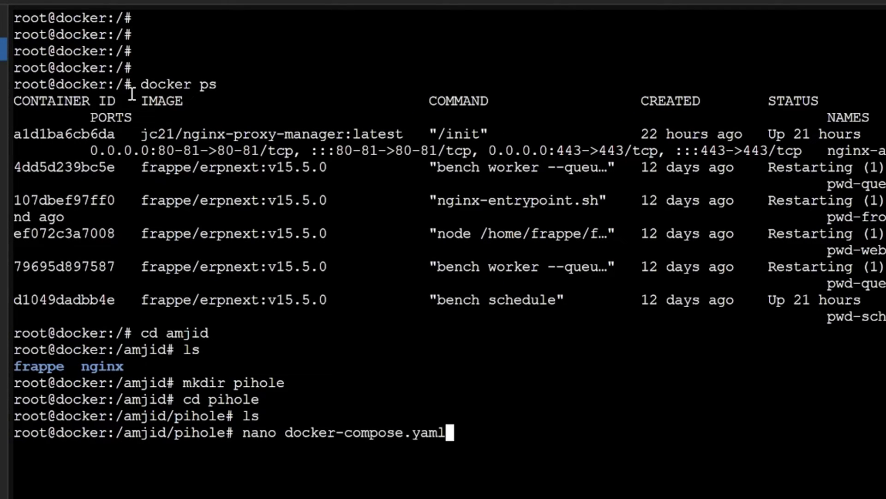
pyautogui.press('Return')
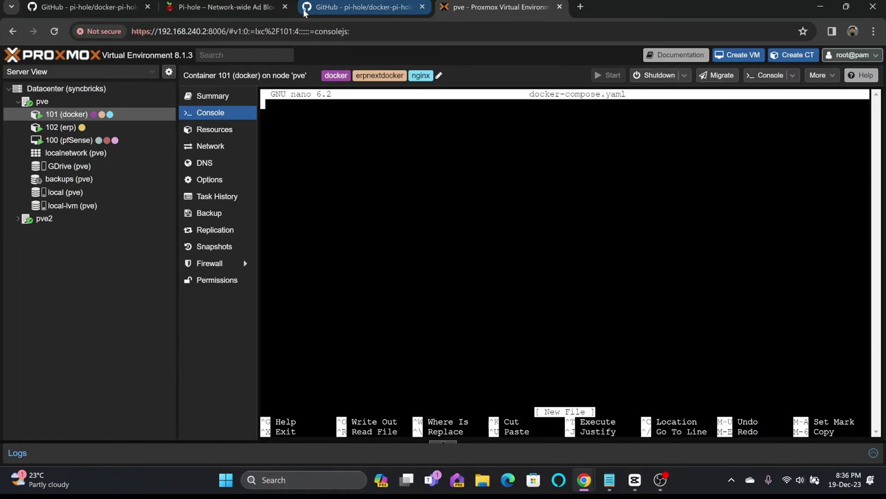
# Copy the README's Pi-hole compose example and paste it into docker-compose.yaml.
pyautogui.click(364, 6)
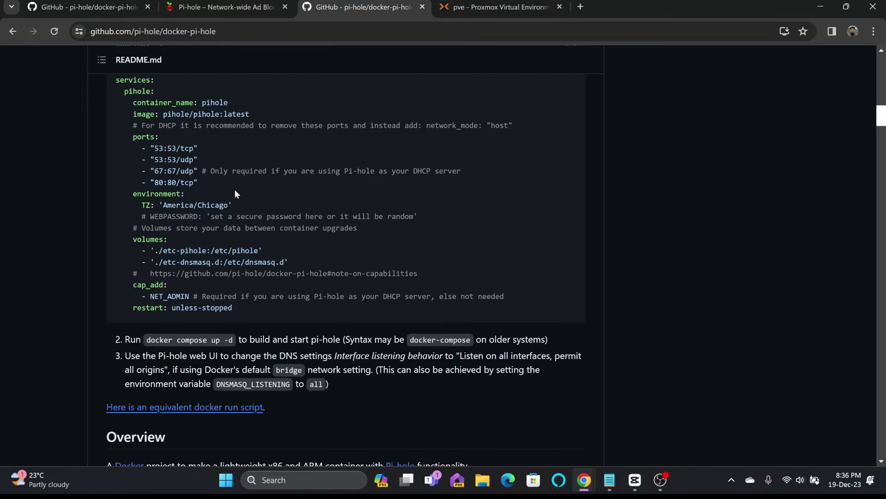
pyautogui.scroll(3, 196, 198)
pyautogui.click(571, 219)
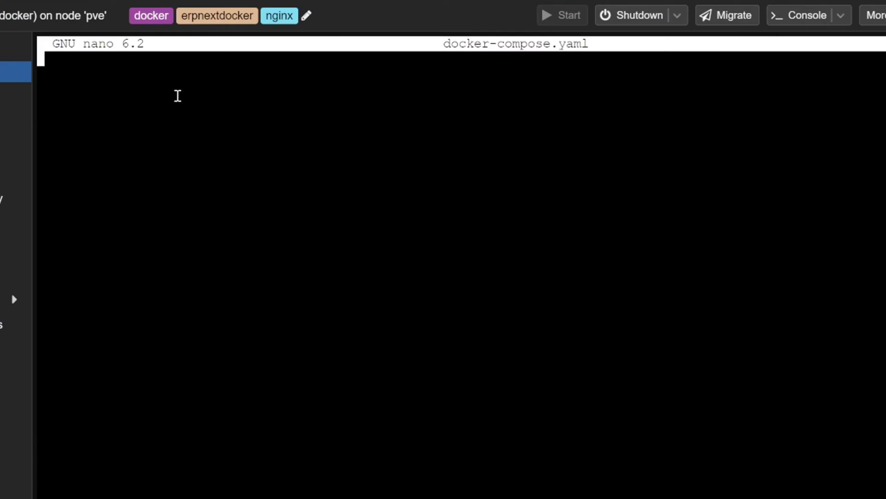
pyautogui.rightClick(171, 100)
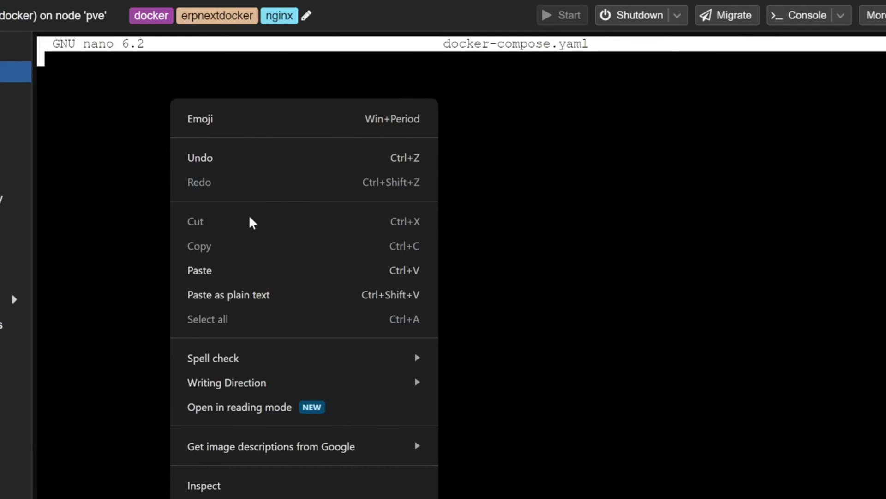
pyautogui.click(246, 276)
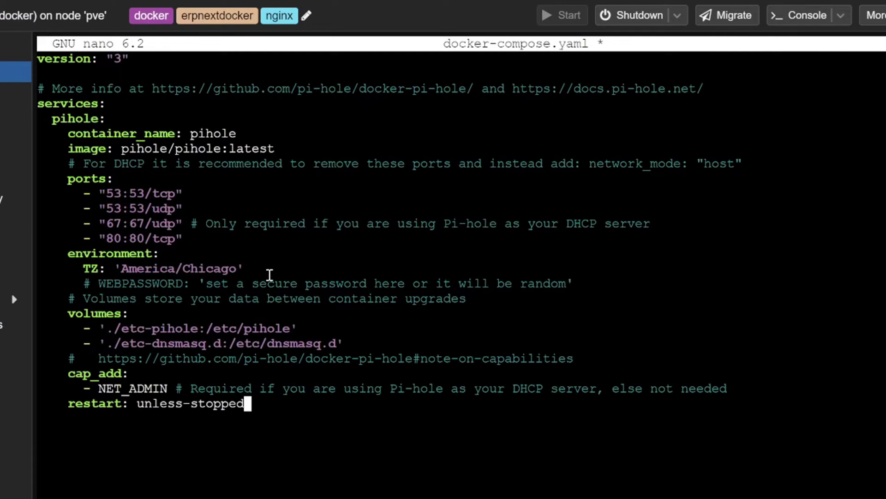
# Change the web port mapping from 80:80/tcp to 82:80/tcp.
pyautogui.press('Down')
pyautogui.press('Up')
pyautogui.press('Up')
pyautogui.press('Up')
pyautogui.press('Up')
pyautogui.press('Up')
pyautogui.press('Up')
pyautogui.press('Up')
pyautogui.press('Up')
pyautogui.press('Up')
pyautogui.press('Up')
pyautogui.press('Up')
pyautogui.press('Up')
pyautogui.press('Up')
pyautogui.press('Up')
pyautogui.press('Up')
pyautogui.press('Up')
pyautogui.press('Down')
pyautogui.press('Down')
pyautogui.press('Down')
pyautogui.hotkey('ctrl', 'Right')
pyautogui.hotkey('ctrl', 'Right')
pyautogui.hotkey('ctrl', 'Right')
pyautogui.hotkey('ctrl', 'Right')
pyautogui.hotkey('ctrl', 'Right')
pyautogui.hotkey('ctrl', 'Right')
pyautogui.hotkey('ctrl', 'Right')
pyautogui.press('Right')
pyautogui.press('Down')
pyautogui.press('Left')
pyautogui.press('Left')
pyautogui.press('Left')
pyautogui.press('Left')
pyautogui.press('Left')
pyautogui.press('Left')
pyautogui.press('Right')
pyautogui.press('Left')
pyautogui.press('Left')
pyautogui.press('Left')
pyautogui.press('Left')
pyautogui.press('Right')
pyautogui.press('Down')
pyautogui.press('Down')
pyautogui.hotkey('ctrl', 'Right')
pyautogui.press('Left')
# Replace the America/Chicago timezone with Asia/Muscat.
pyautogui.press('BackSpace')
pyautogui.press('BackSpace')
pyautogui.press('BackSpace')
pyautogui.press('BackSpace')
pyautogui.press('BackSpace')
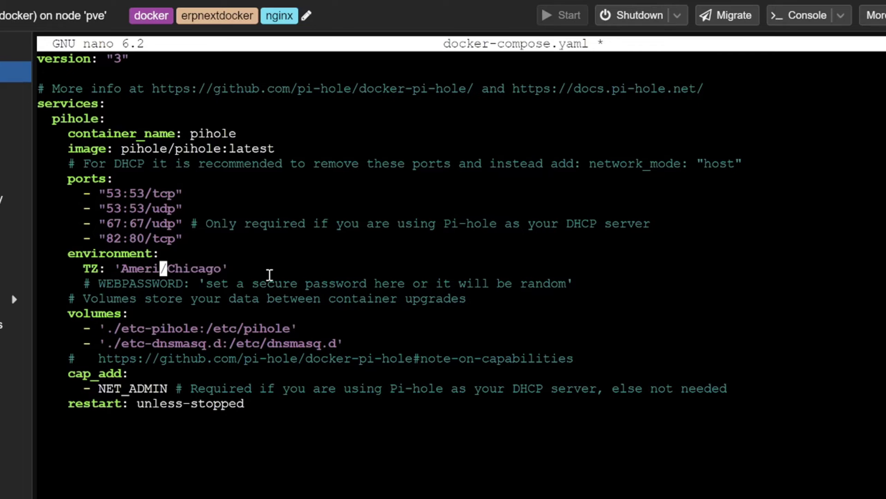
pyautogui.press('BackSpace')
pyautogui.write('sia')
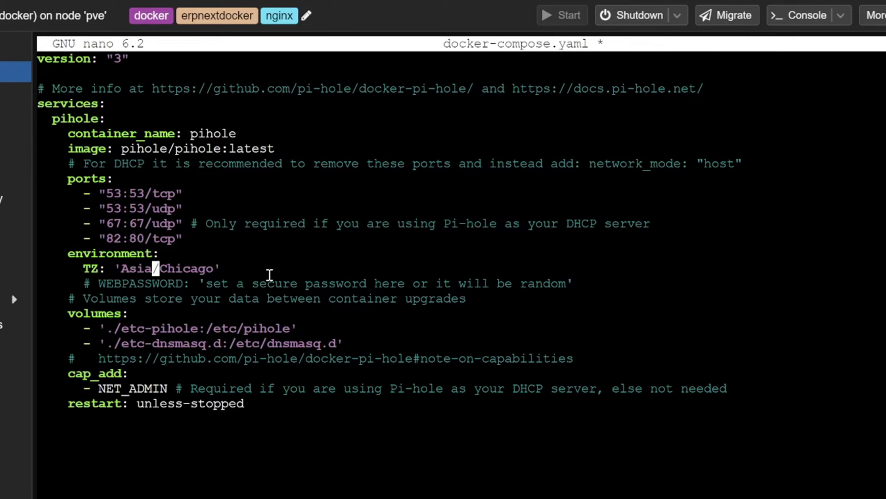
pyautogui.press('Right')
pyautogui.press('Delete')
pyautogui.press('Delete')
pyautogui.press('Delete')
pyautogui.press('Delete')
pyautogui.press('Delete')
pyautogui.press('Delete')
pyautogui.press('Delete')
pyautogui.write('Muscat')
pyautogui.press('Down')
pyautogui.press('Down')
pyautogui.press('Down')
pyautogui.press('Down')
pyautogui.press('Down')
pyautogui.press('Down')
pyautogui.press('Down')
pyautogui.press('Down')
pyautogui.press('Down')
pyautogui.press('End')
pyautogui.press('Up')
pyautogui.press('Up')
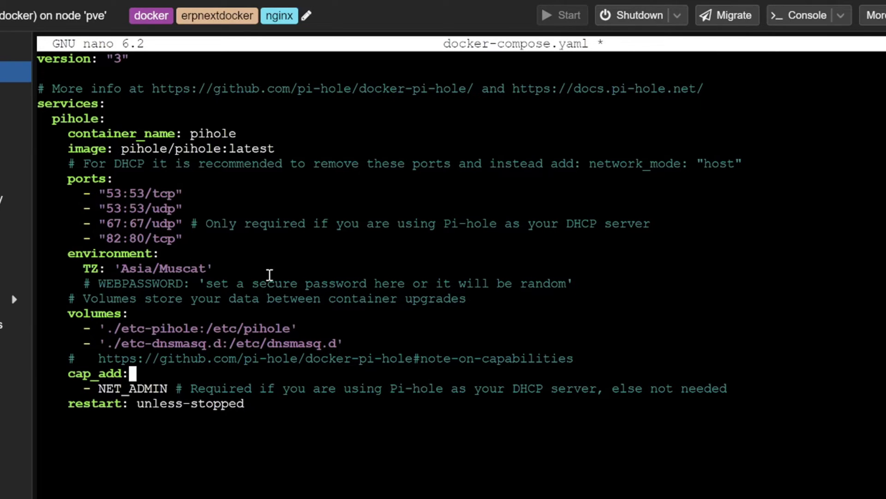
pyautogui.press('Up')
pyautogui.press('Up')
pyautogui.press('Up')
pyautogui.press('Up')
pyautogui.press('Up')
pyautogui.press('Up')
pyautogui.press('Up')
pyautogui.press('Up')
pyautogui.press('Up')
pyautogui.press('Up')
pyautogui.press('Up')
pyautogui.press('Up')
pyautogui.press('Up')
pyautogui.press('Up')
pyautogui.press('Up')
pyautogui.press('Up')
pyautogui.press('Up')
pyautogui.press('Up')
pyautogui.press('Up')
pyautogui.press('Up')
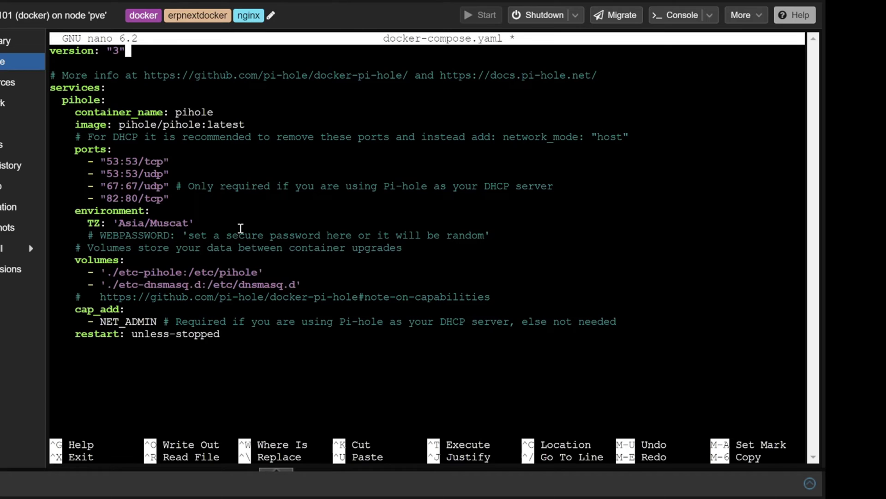
# Save docker-compose.yaml and start the Pi-hole container with docker compose up -d.
pyautogui.hotkey('ctrl', 'x')
pyautogui.press('y')
pyautogui.press('Return')
pyautogui.write('docker ')
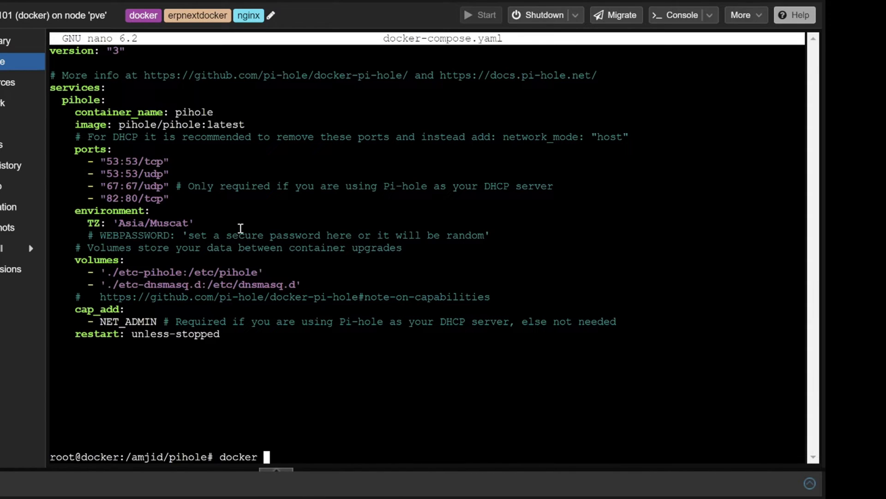
pyautogui.write('compose up -d')
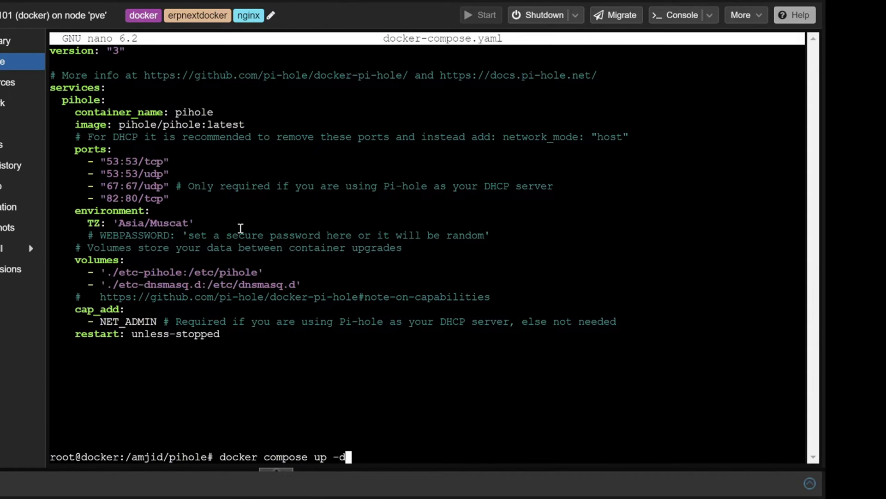
pyautogui.press('Return')
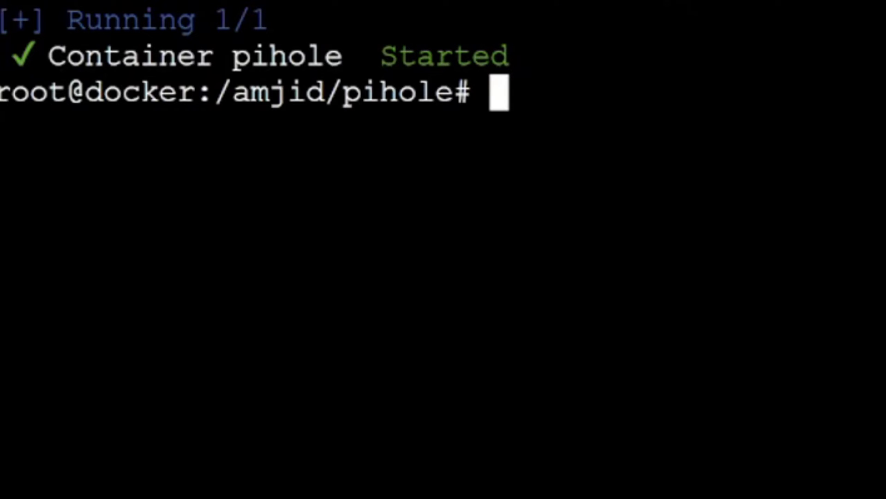
# Clear the terminal and run docker ps, highlighting the 82->80 port mapping.
pyautogui.write('clear')
pyautogui.press('Return')
pyautogui.press('Return')
pyautogui.press('Return')
pyautogui.press('Return')
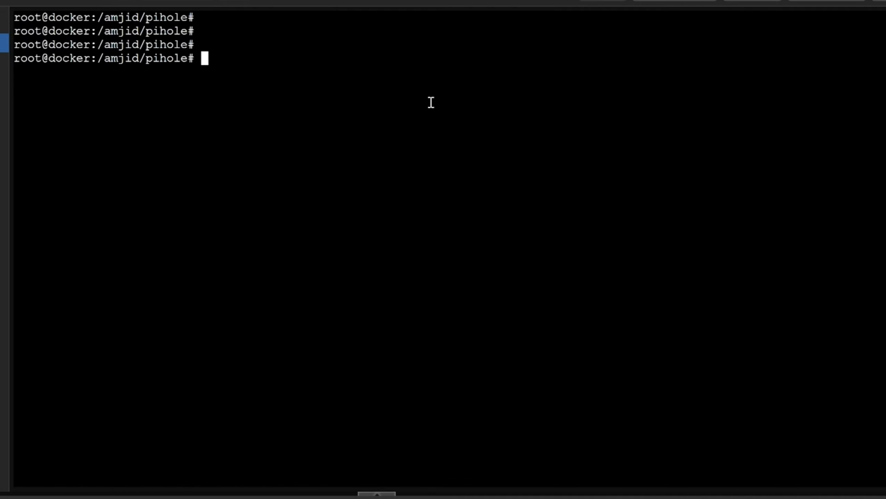
pyautogui.write('docker ps')
pyautogui.press('Return')
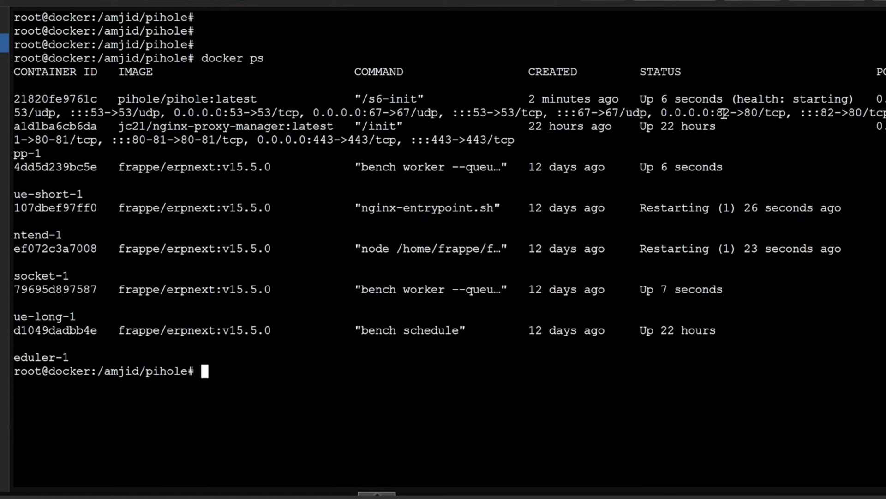
pyautogui.moveTo(723, 112); pyautogui.dragTo(760, 113)
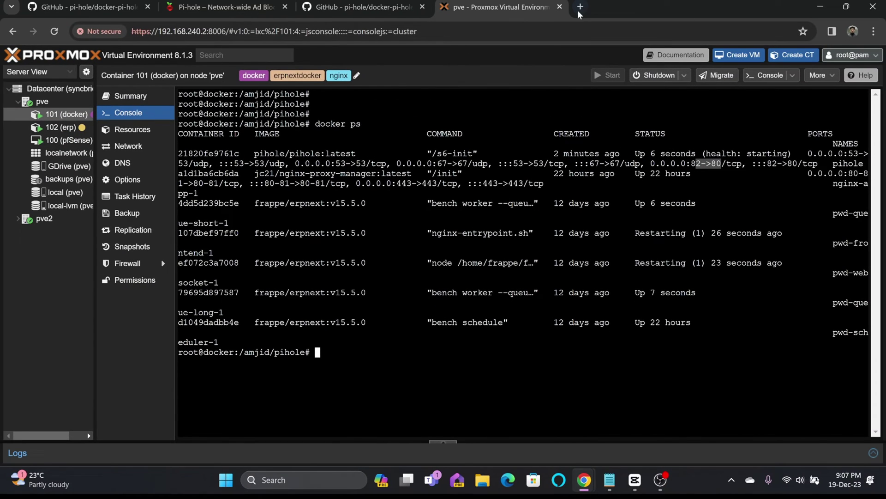
# Check the container's IP in its Network panel and load 192.168.240.6:82/admin in a new tab.
pyautogui.click(580, 7)
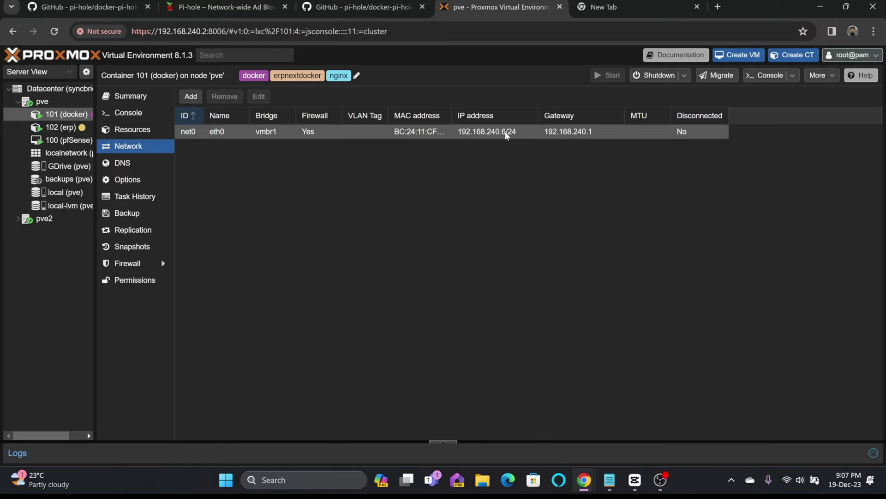
pyautogui.click(573, 6)
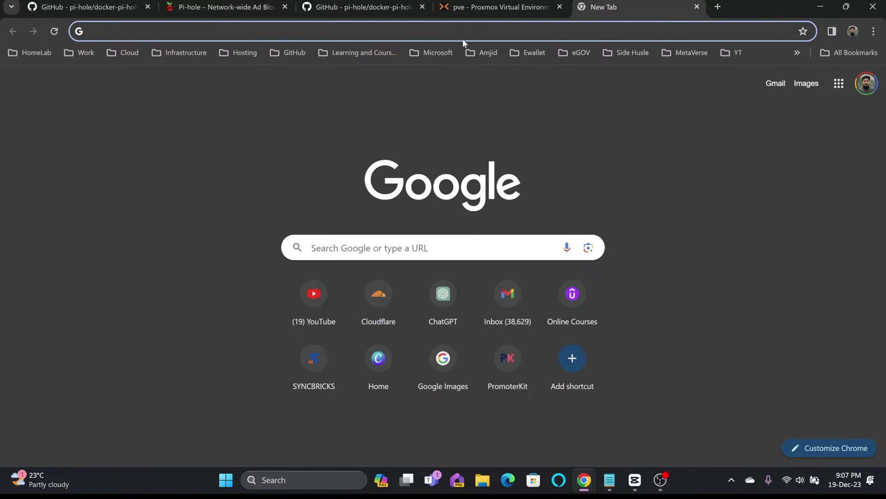
pyautogui.write('192.1')
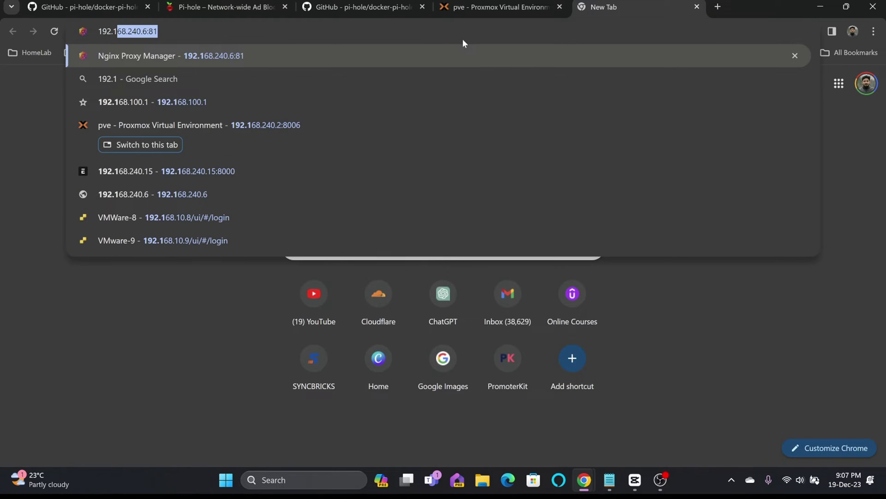
pyautogui.write('68.240.')
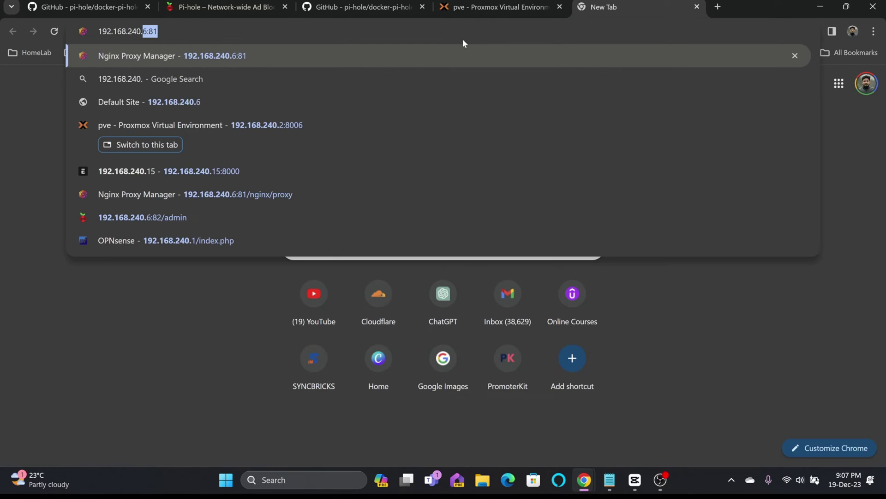
pyautogui.write('6:82/admin')
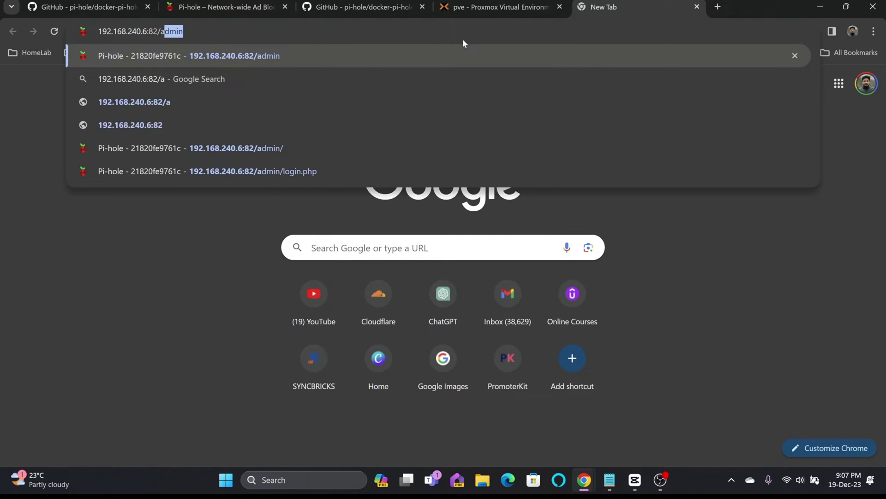
pyautogui.press('Return')
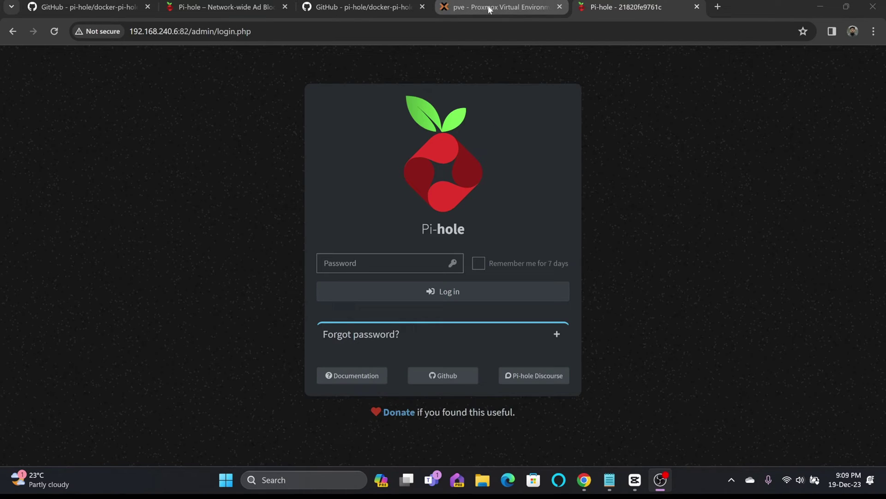
pyautogui.click(468, 14)
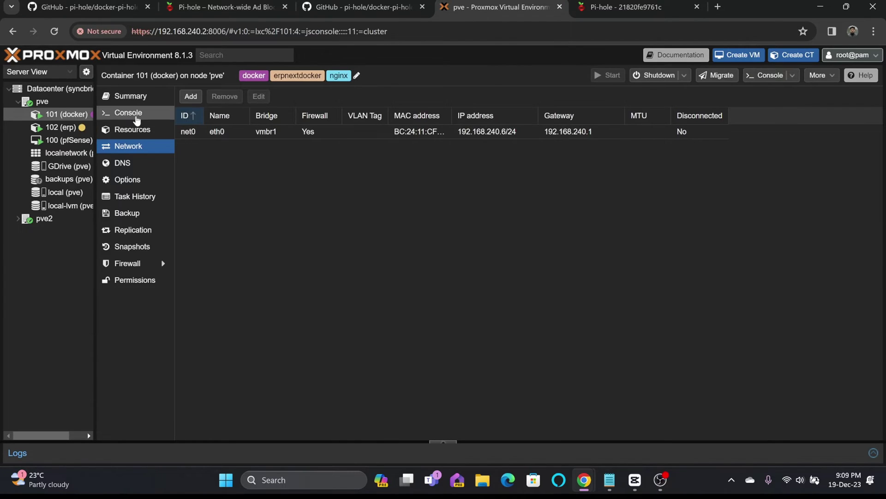
# In docker-compose.yaml, uncomment WEBPASSWORD and set it to the chosen admin password.
pyautogui.click(122, 113)
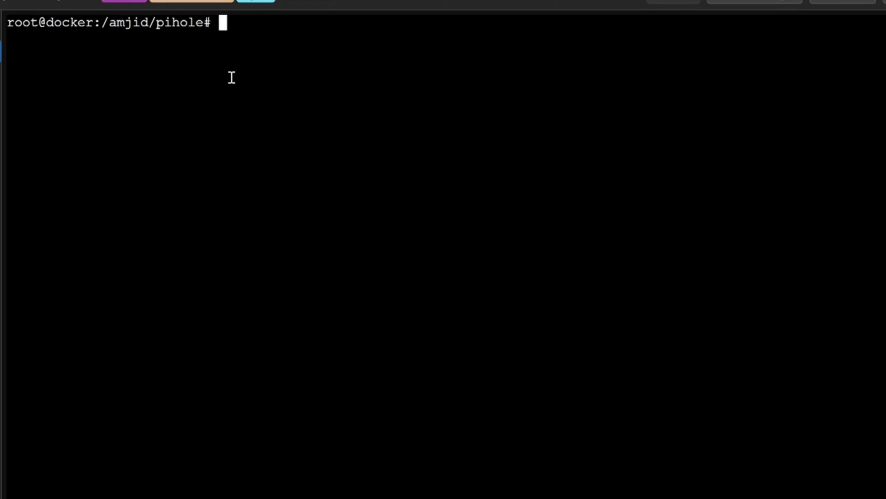
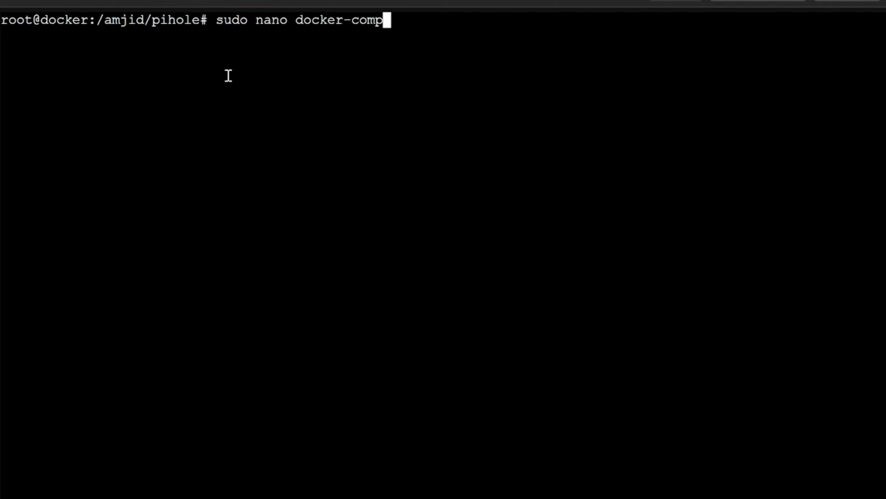
pyautogui.press('Return')
pyautogui.press('Down')
pyautogui.press('Down')
pyautogui.press('Down')
pyautogui.press('Down')
pyautogui.press('Down')
pyautogui.press('Down')
pyautogui.press('Down')
pyautogui.press('Down')
pyautogui.press('Down')
pyautogui.press('Down')
pyautogui.press('Down')
pyautogui.press('Down')
pyautogui.press('Down')
pyautogui.press('Down')
pyautogui.press('Down')
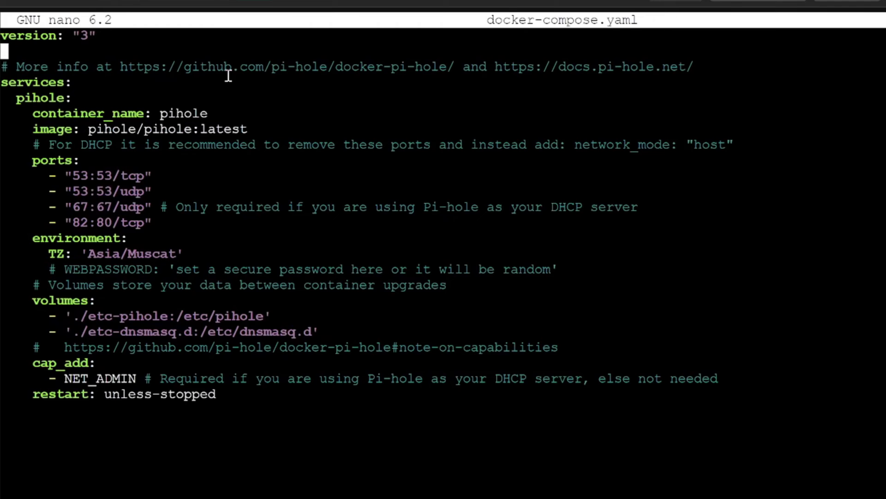
pyautogui.press('Right')
pyautogui.press('Right')
pyautogui.press('Right')
pyautogui.press('Right')
pyautogui.press('Right')
pyautogui.press('Right')
pyautogui.press('Right')
pyautogui.press('BackSpace')
pyautogui.press('BackSpace')
pyautogui.press('Right')
pyautogui.press('Right')
pyautogui.press('Right')
pyautogui.press('Right')
pyautogui.press('Right')
pyautogui.press('Right')
pyautogui.press('Right')
pyautogui.press('Right')
pyautogui.press('Right')
pyautogui.press('Right')
pyautogui.press('Right')
pyautogui.press('Right')
pyautogui.press('Right')
pyautogui.press('Right')
pyautogui.press('Right')
pyautogui.press('Right')
pyautogui.press('Right')
pyautogui.press('Right')
pyautogui.press('Right')
pyautogui.press('Right')
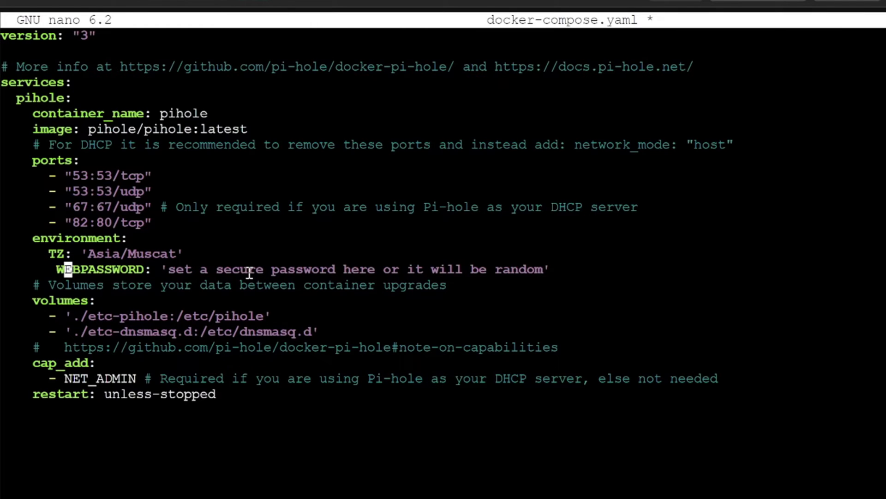
pyautogui.press('Delete')
pyautogui.press('Delete')
pyautogui.press('Delete')
pyautogui.press('Delete')
pyautogui.press('Delete')
pyautogui.press('Delete')
pyautogui.press('Delete')
pyautogui.press('Delete')
pyautogui.press('Delete')
pyautogui.press('Delete')
pyautogui.press('Delete')
pyautogui.press('Delete')
pyautogui.press('Delete')
pyautogui.press('Delete')
pyautogui.press('Delete')
pyautogui.press('Delete')
pyautogui.press('Delete')
pyautogui.press('Delete')
pyautogui.press('Delete')
pyautogui.press('Delete')
pyautogui.press('BackSpace')
pyautogui.press('BackSpace')
pyautogui.press('BackSpace')
pyautogui.press('BackSpace')
pyautogui.press('BackSpace')
pyautogui.press('BackSpace')
pyautogui.press('BackSpace')
pyautogui.press('BackSpace')
pyautogui.press('BackSpace')
pyautogui.press('BackSpace')
pyautogui.press('BackSpace')
pyautogui.press('BackSpace')
pyautogui.press('BackSpace')
pyautogui.press('BackSpace')
pyautogui.press('BackSpace')
pyautogui.press('BackSpace')
pyautogui.press('BackSpace')
pyautogui.press('BackSpace')
pyautogui.press('BackSpace')
pyautogui.press('BackSpace')
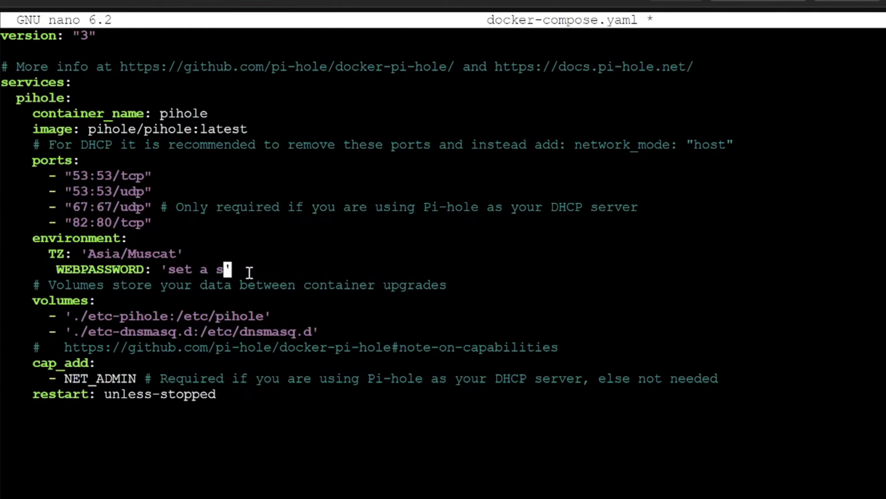
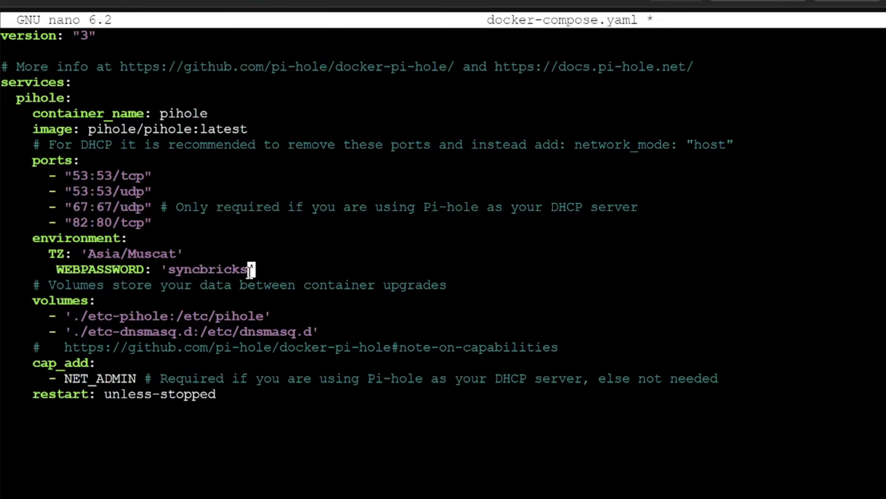
# Save the file and recreate the Pi-hole container with docker compose down and docker compose up -d.
pyautogui.hotkey('ctrl', 'x')
pyautogui.press('y')
pyautogui.press('Return')
pyautogui.write('docker compose down')
pyautogui.press('Return')
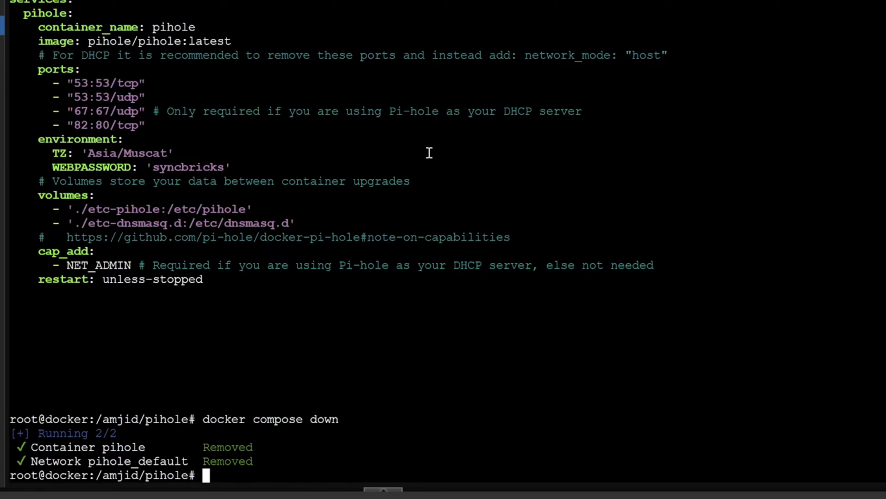
pyautogui.press('Up')
pyautogui.press('Up')
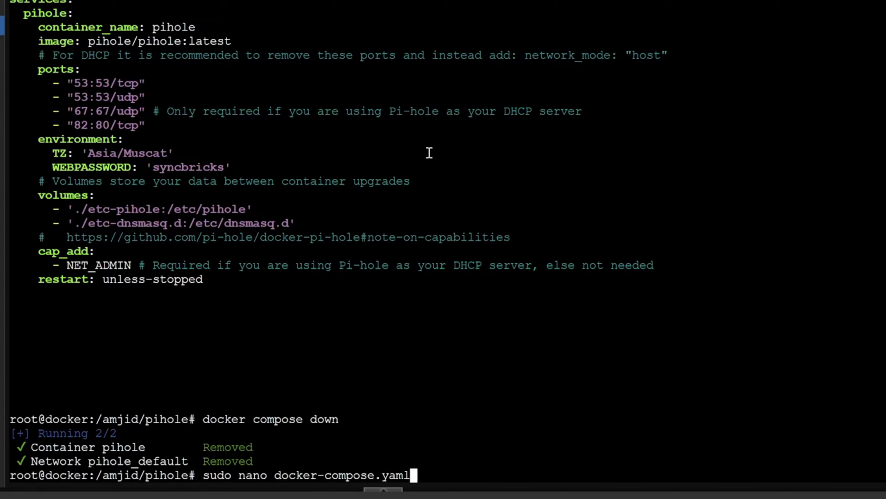
pyautogui.press('Down')
pyautogui.press('BackSpace')
pyautogui.press('BackSpace')
pyautogui.press('BackSpace')
pyautogui.press('BackSpace')
pyautogui.write('up -d')
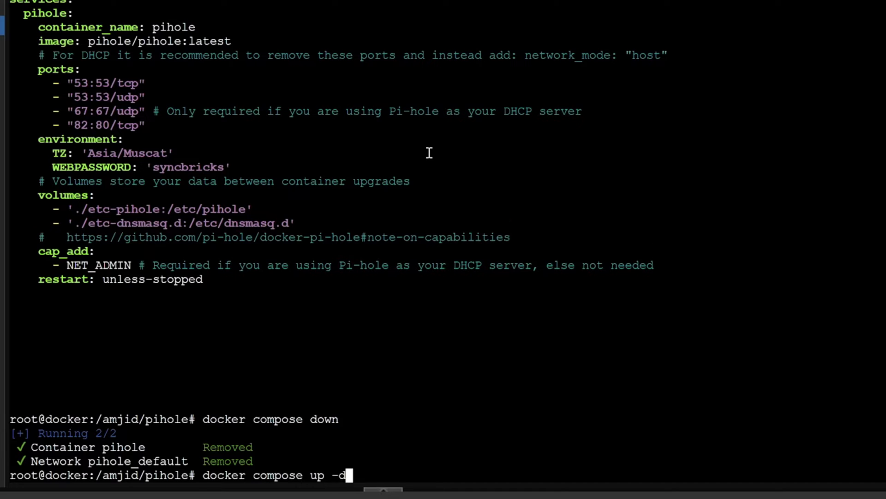
pyautogui.press('Return')
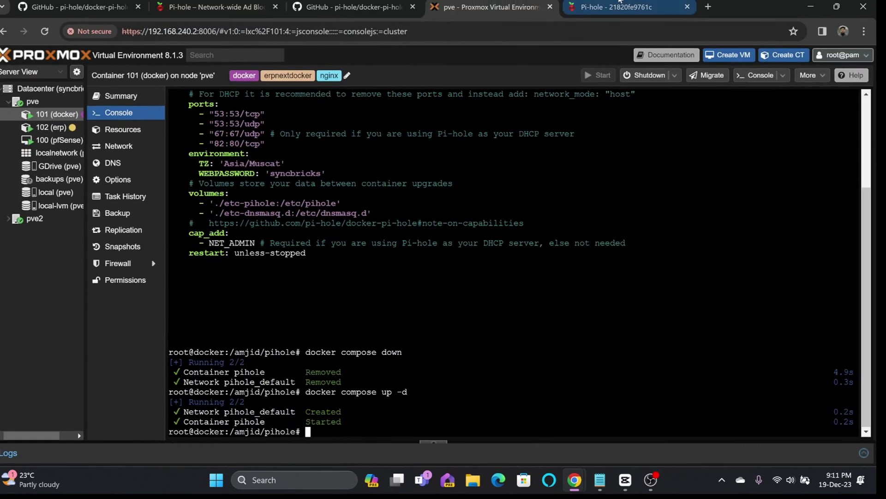
# Sign in to the Pi-hole admin interface with its password, declining to save it in the browser.
pyautogui.click(616, 7)
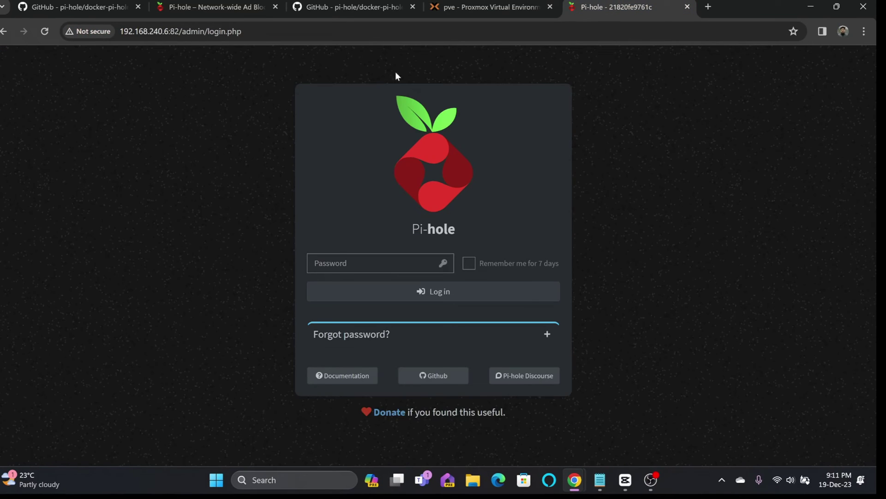
pyautogui.click(338, 257)
pyautogui.press('Return')
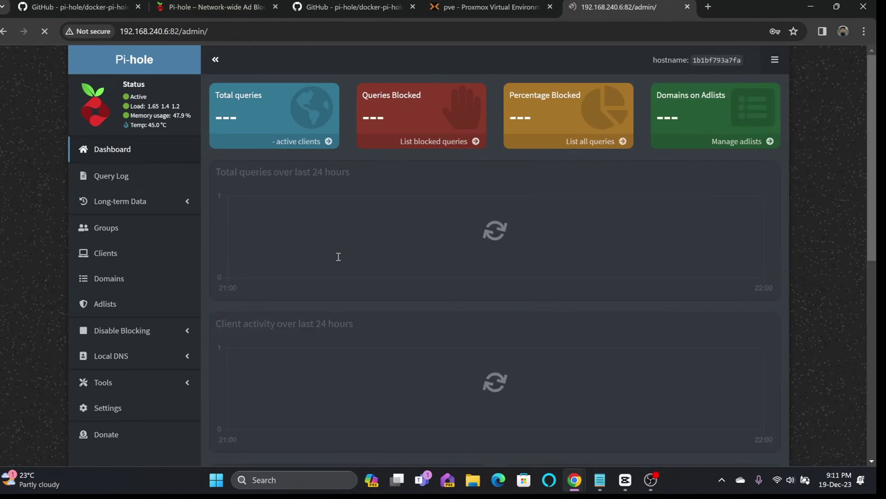
pyautogui.click(778, 206)
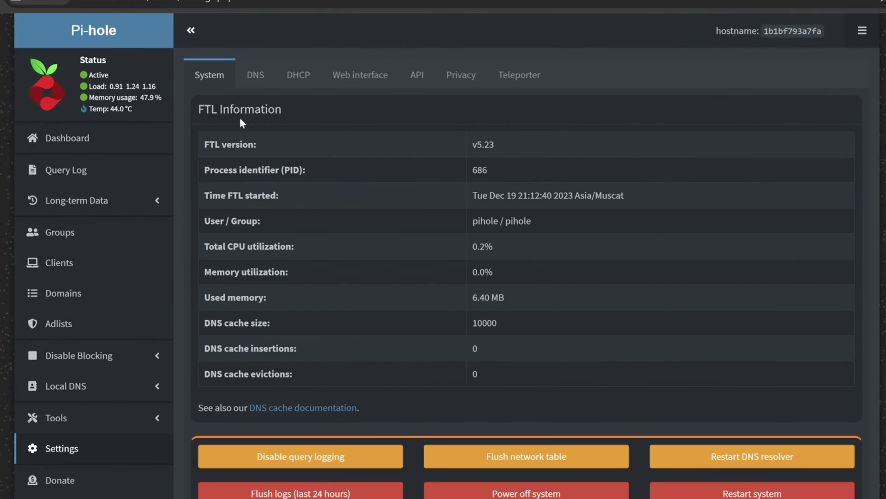
# In DNS settings, uncheck both Google IPv4 upstreams, check both Cloudflare (DNSSEC) ones, and save.
pyautogui.click(256, 75)
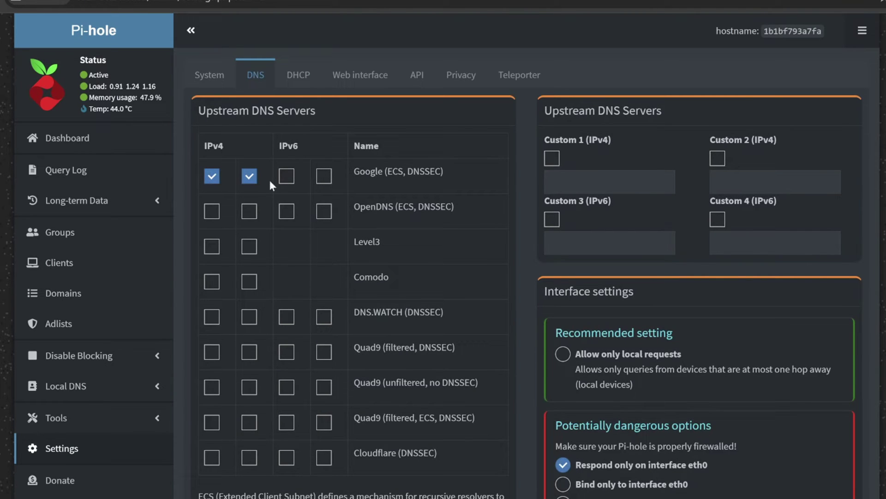
pyautogui.moveTo(234, 176)
pyautogui.scroll(-3, 232, 329)
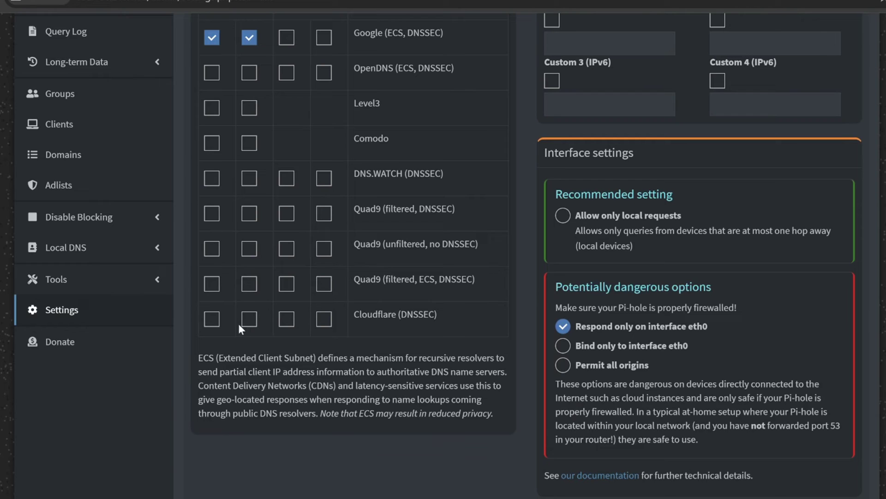
pyautogui.click(212, 319)
pyautogui.scroll(3, 268, 305)
pyautogui.click(213, 176)
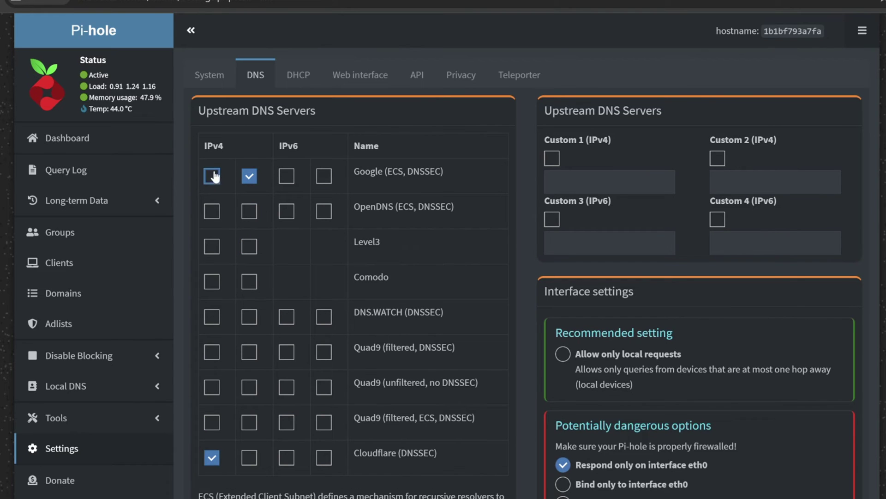
pyautogui.click(249, 176)
pyautogui.scroll(-2, 279, 344)
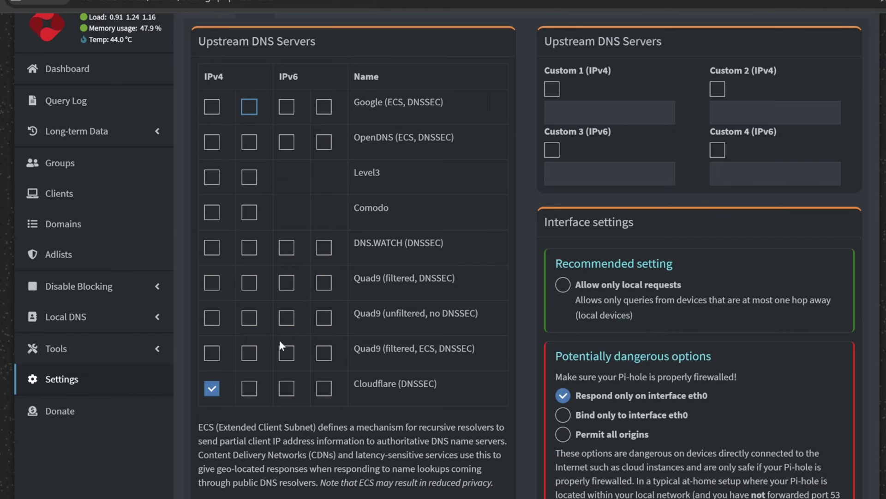
pyautogui.click(249, 388)
pyautogui.scroll(2, 616, 272)
pyautogui.scroll(-15, 298, 271)
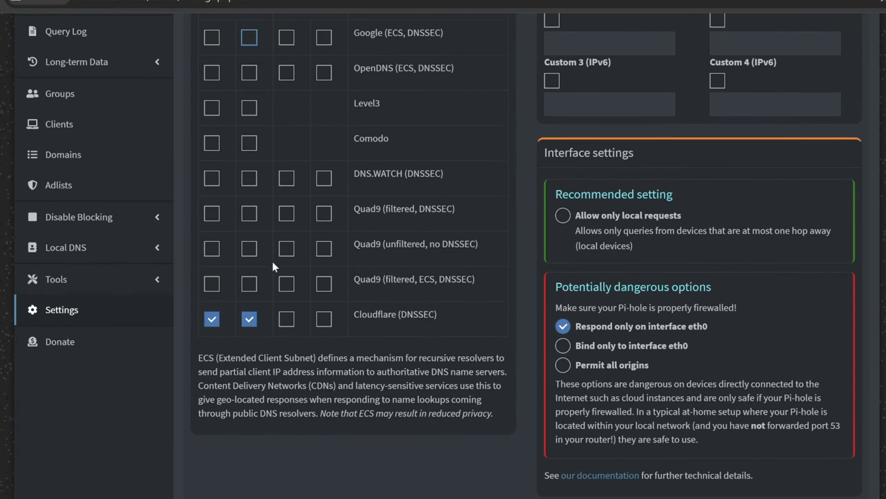
pyautogui.scroll(-6, 312, 273)
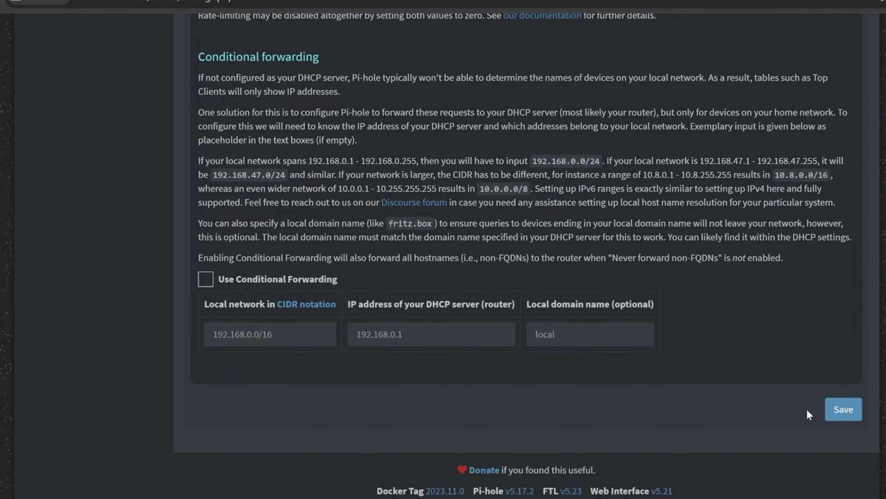
pyautogui.click(840, 410)
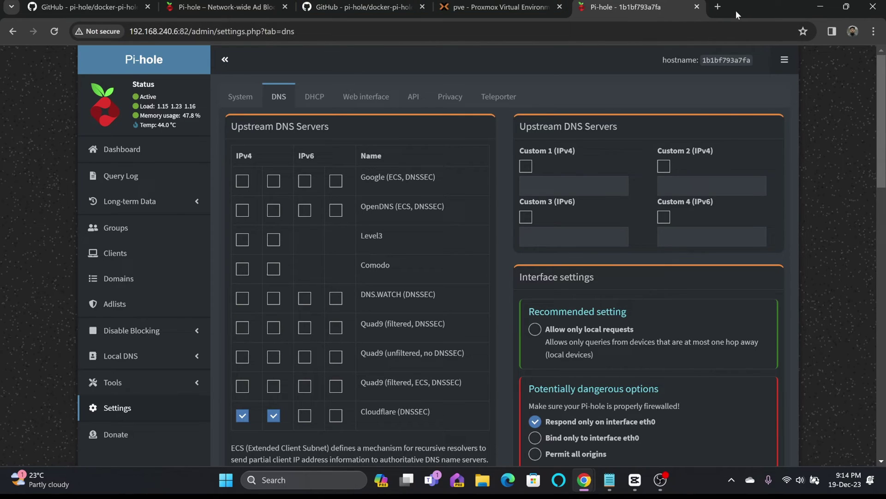
# Open pfSense in a new tab, sign in, and go to the DHCP Server settings.
pyautogui.click(717, 6)
pyautogui.write('19')
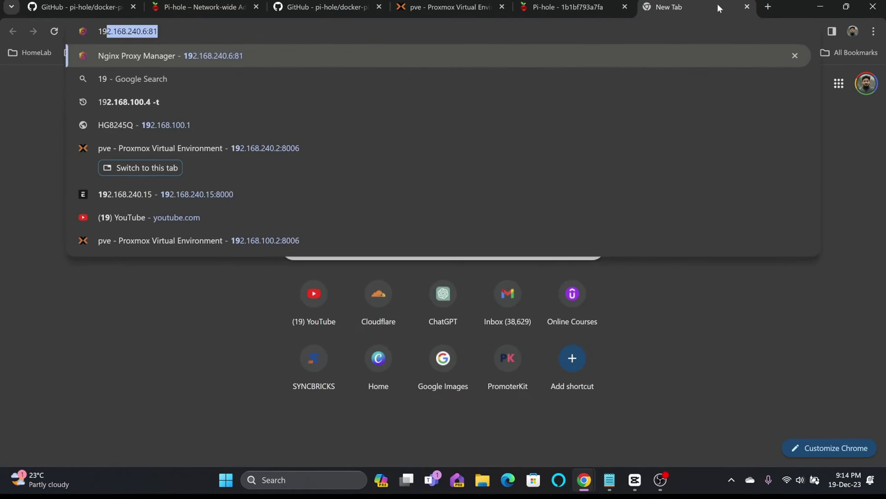
pyautogui.press('Return')
pyautogui.press('Return')
pyautogui.click(380, 59)
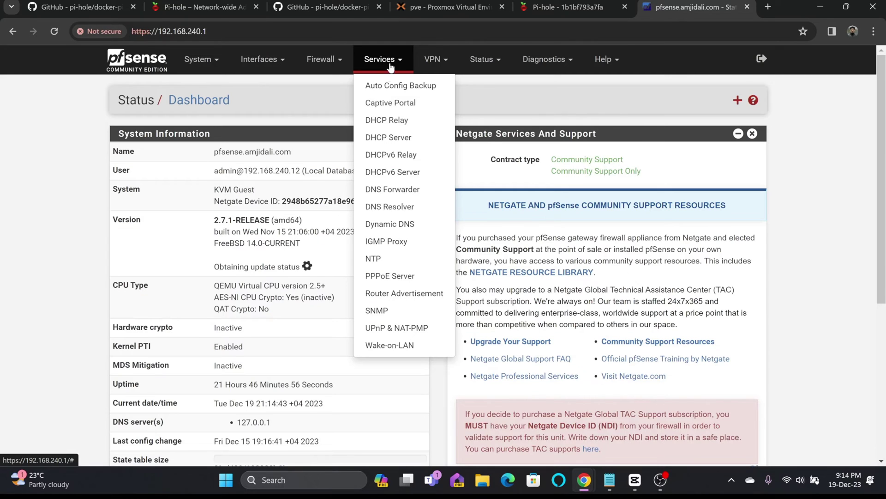
pyautogui.click(387, 137)
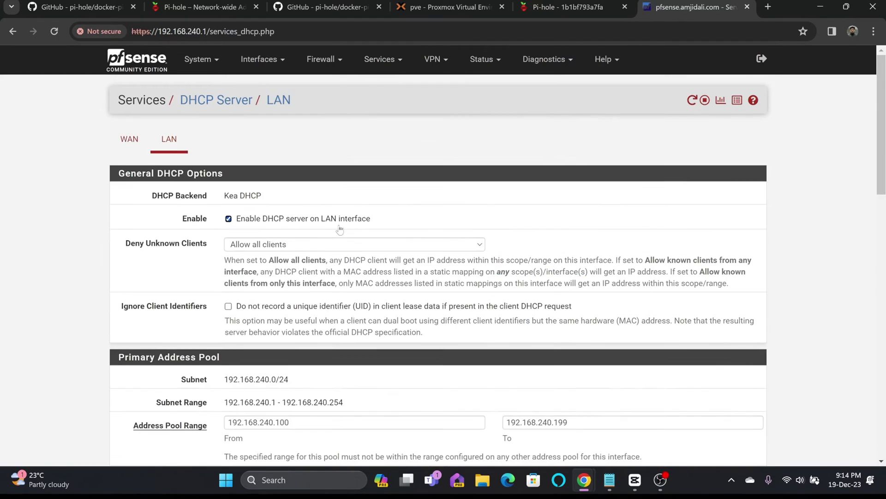
# Change the first DNS server to 192.168.240.6, save, and apply the changes.
pyautogui.scroll(-3, 314, 271)
pyautogui.scroll(-2, 314, 272)
pyautogui.click(307, 316)
pyautogui.press('BackSpace')
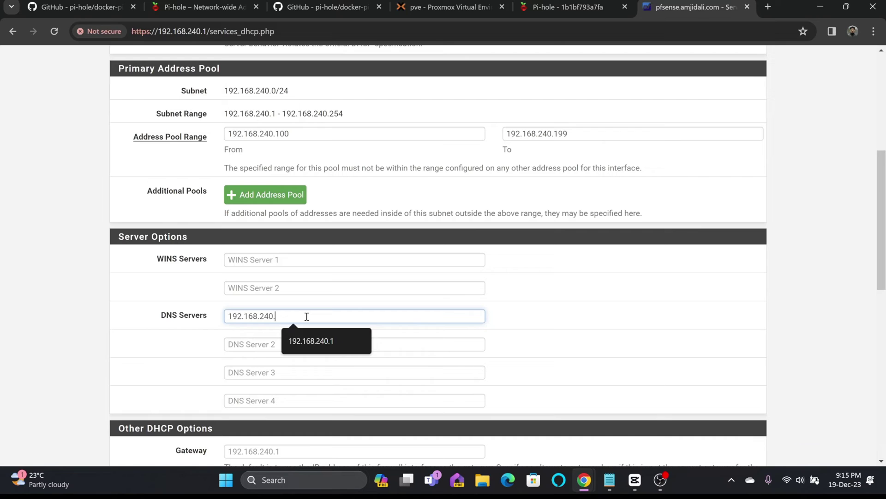
pyautogui.write('6')
pyautogui.click(297, 343)
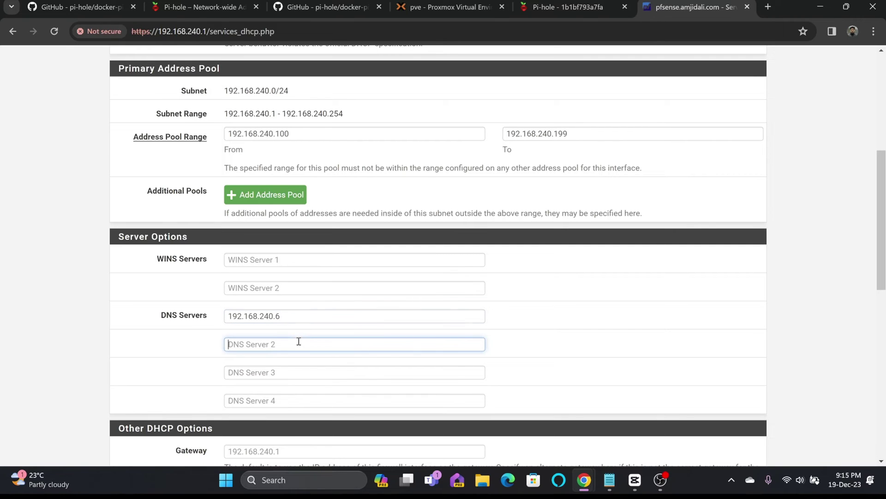
pyautogui.scroll(-11, 270, 310)
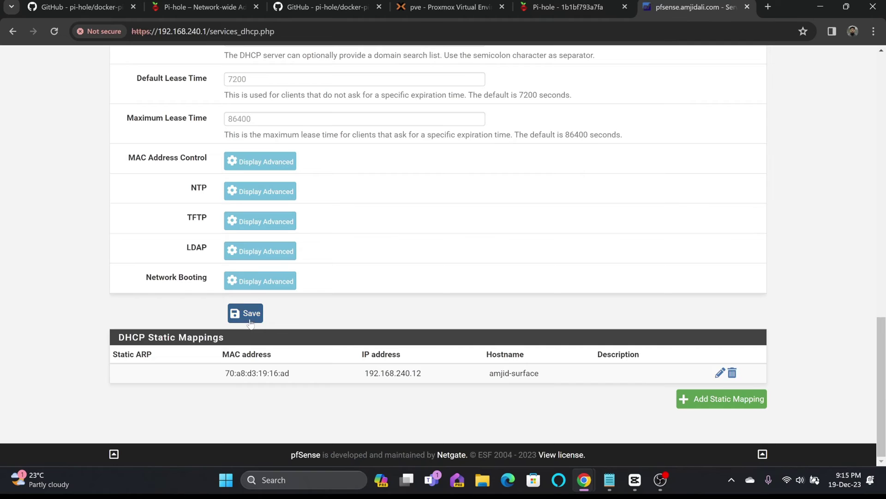
pyautogui.click(250, 318)
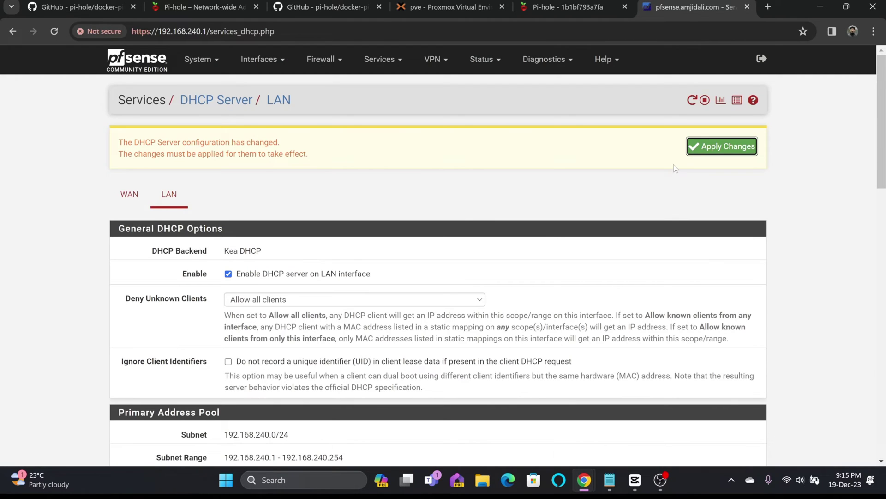
pyautogui.click(723, 145)
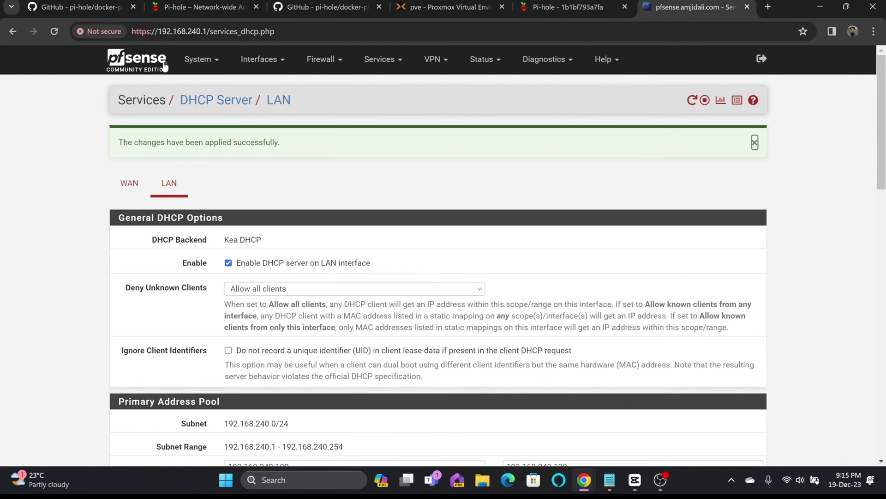
pyautogui.scroll(-7, 277, 279)
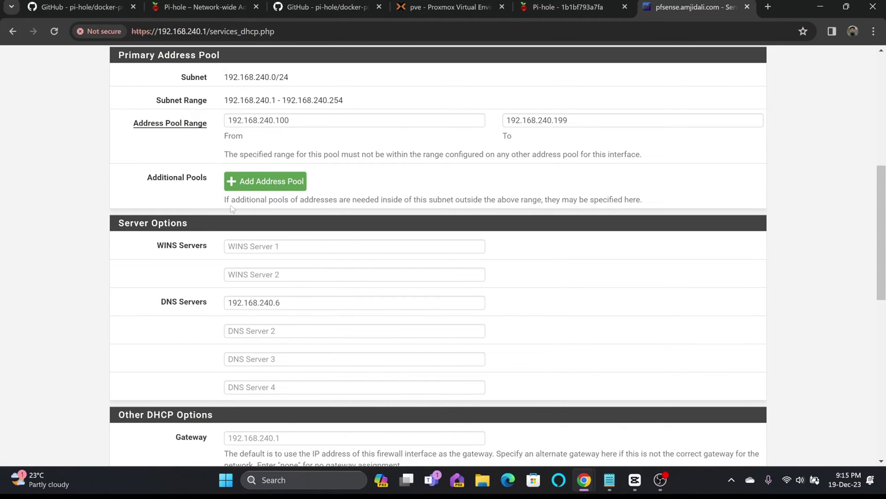
# Show the Pi-hole dashboard and run ipconfig /renew in a Command Prompt.
pyautogui.hotkey('ctrl', 'shift', 'Tab')
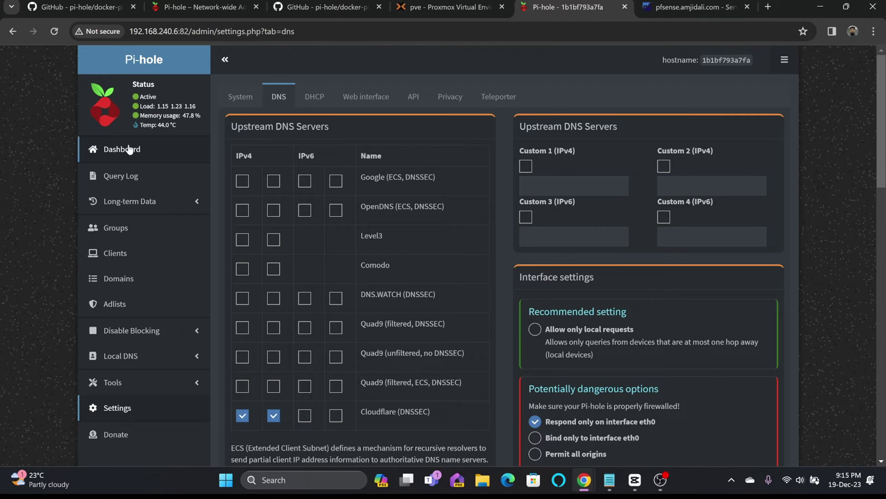
pyautogui.click(130, 149)
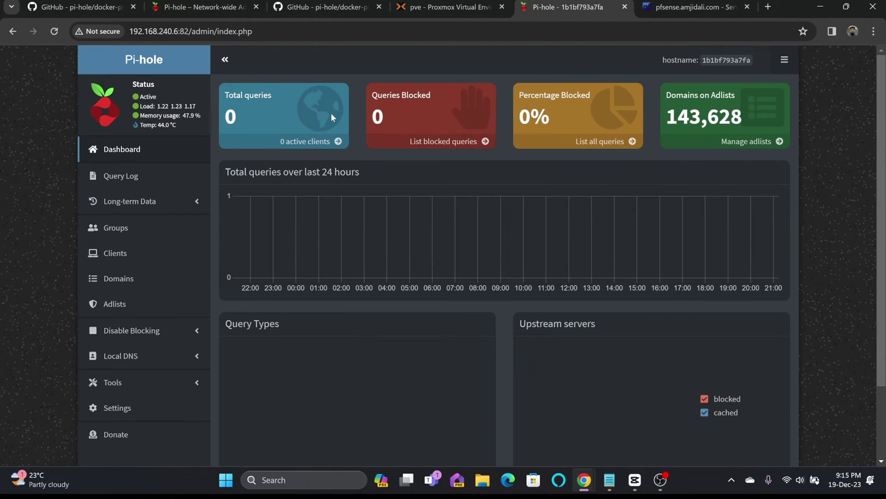
pyautogui.click(333, 479)
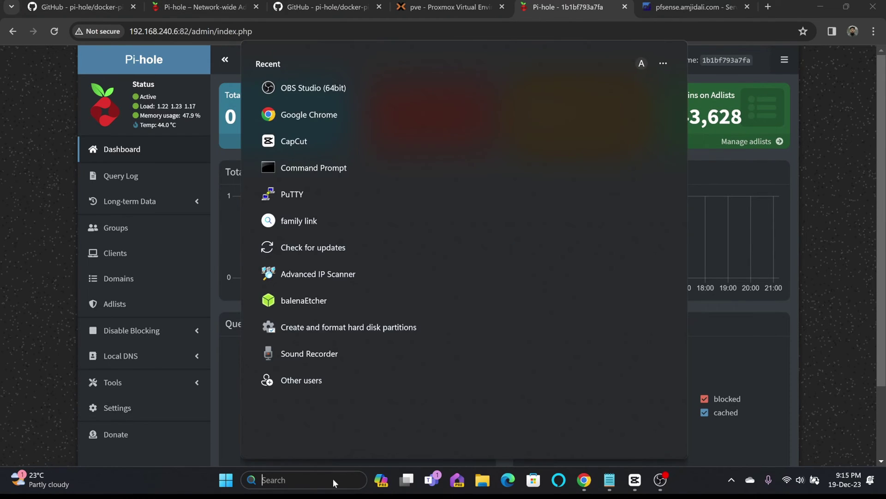
pyautogui.write('cmd')
pyautogui.press('Return')
pyautogui.write('ipconfig/r')
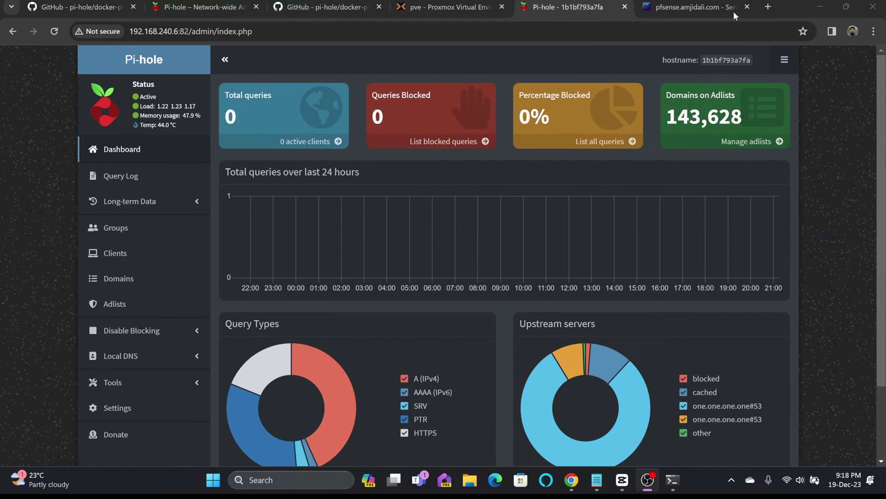
# Visit syncbricks.com in a new tab, read the Predictive Analytics article, and return to Pi-hole.
pyautogui.click(768, 7)
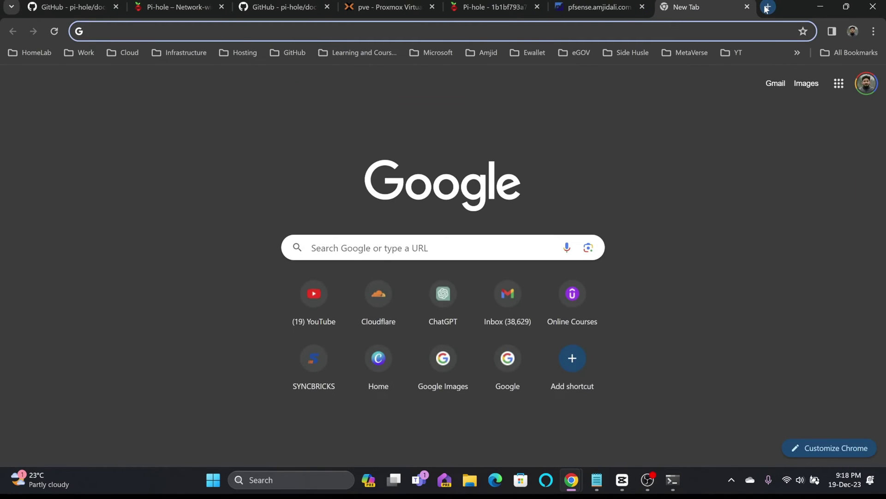
pyautogui.write('sy')
pyautogui.press('Return')
pyautogui.scroll(-10, 605, 277)
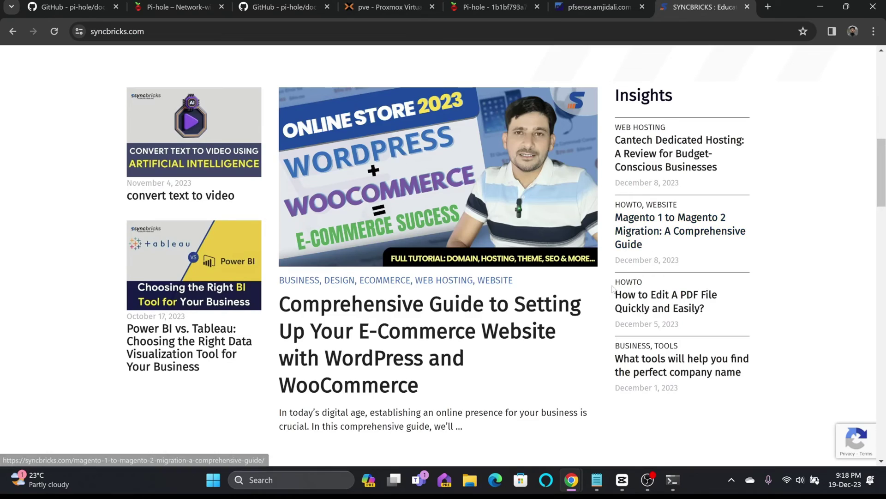
pyautogui.click(600, 250)
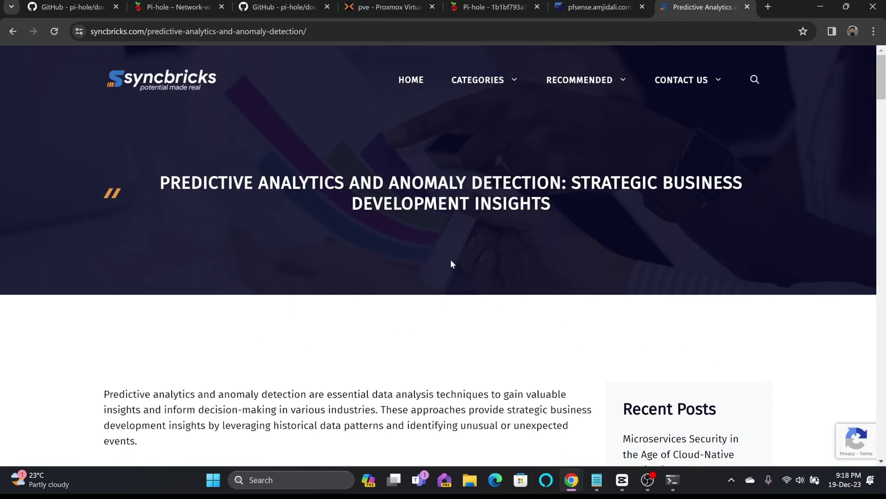
pyautogui.scroll(-6, 450, 259)
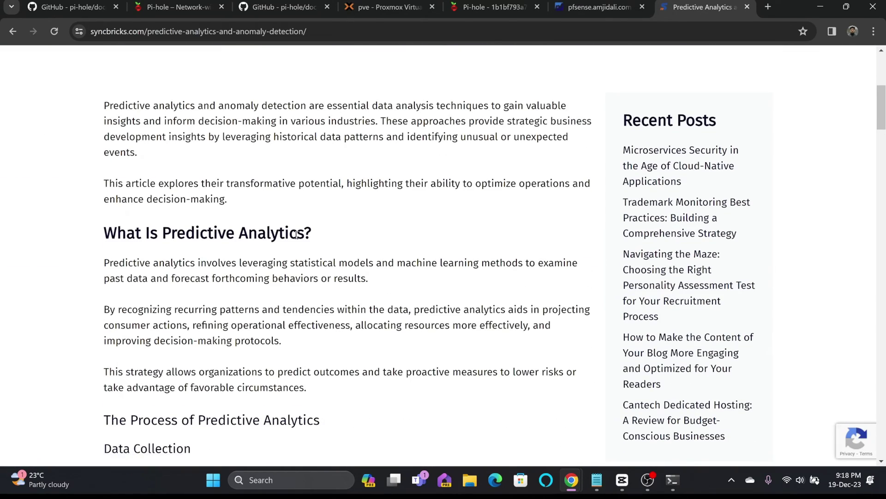
pyautogui.scroll(-4, 297, 235)
pyautogui.click(494, 6)
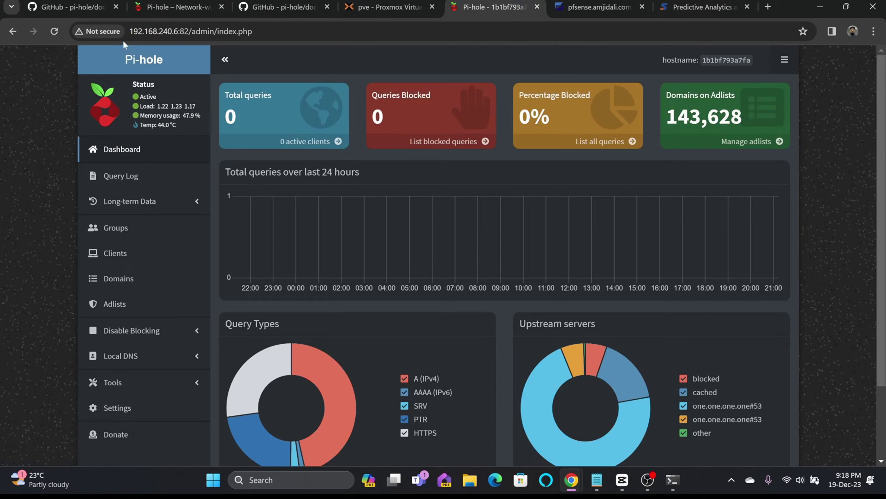
# Reload the dashboard and review its stats: 224 queries, 12 blocked (5.4%), 2 clients.
pyautogui.click(54, 31)
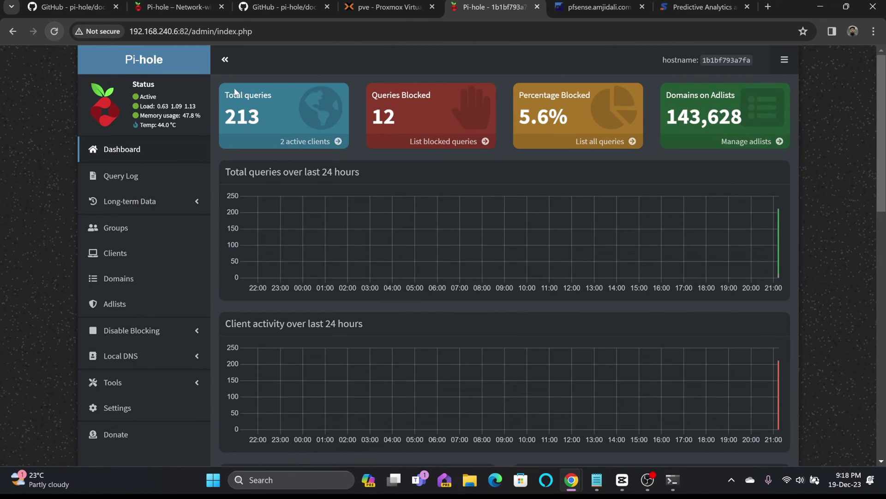
pyautogui.moveTo(240, 115)
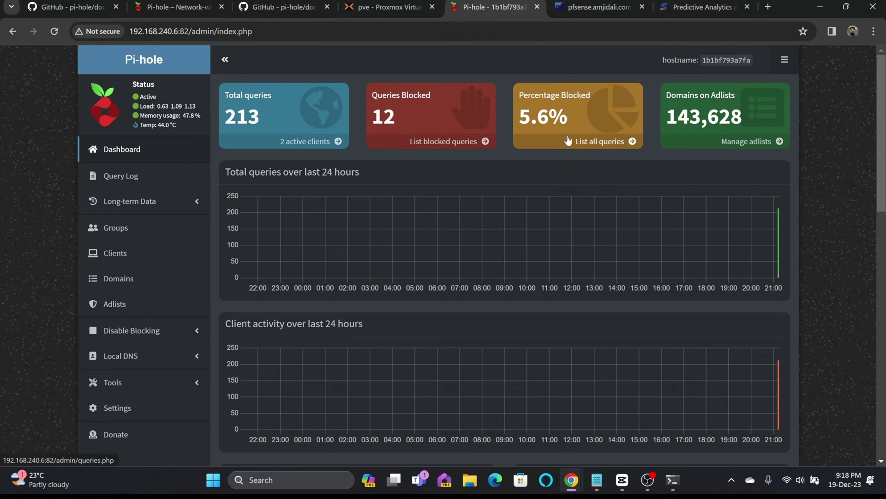
pyautogui.scroll(-8, 504, 134)
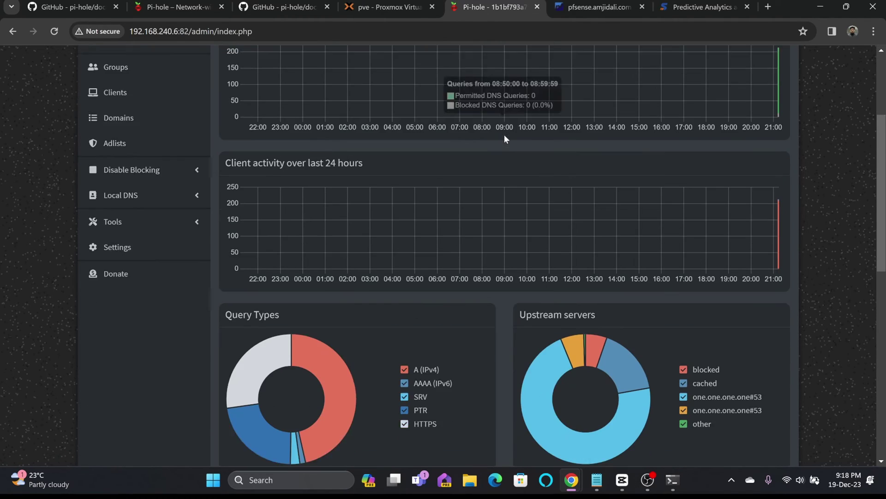
pyautogui.scroll(10, 500, 135)
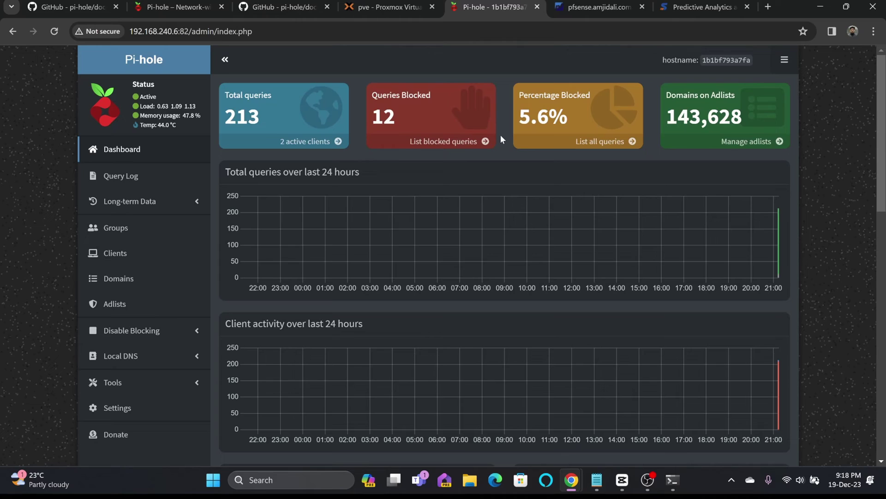
pyautogui.scroll(-13, 445, 143)
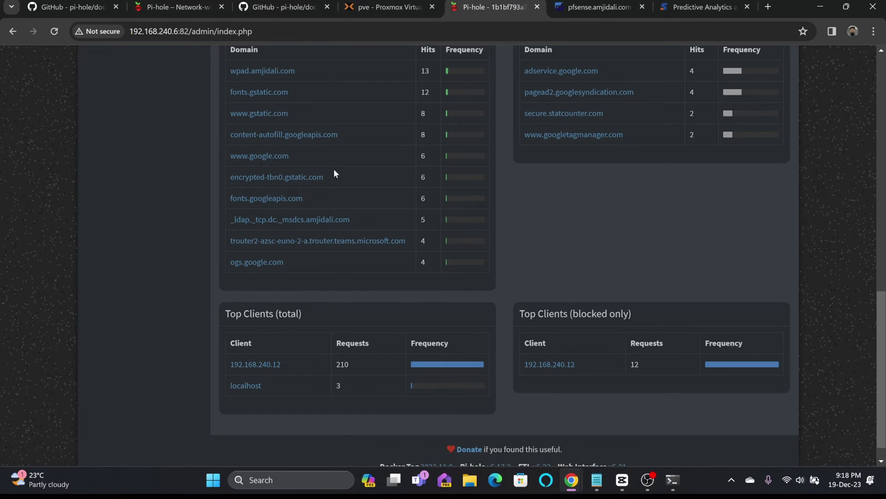
pyautogui.scroll(1, 334, 169)
pyautogui.scroll(12, 334, 169)
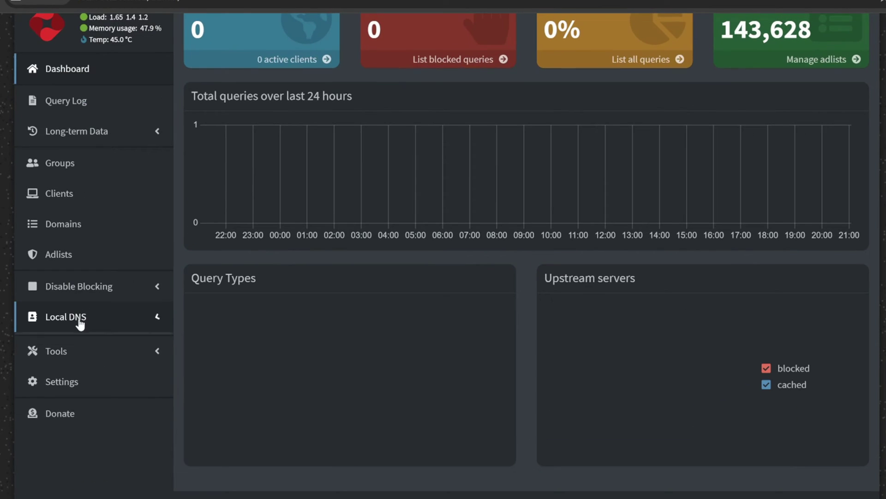
# Go to the Local DNS > DNS Records page.
pyautogui.click(92, 356)
pyautogui.click(79, 343)
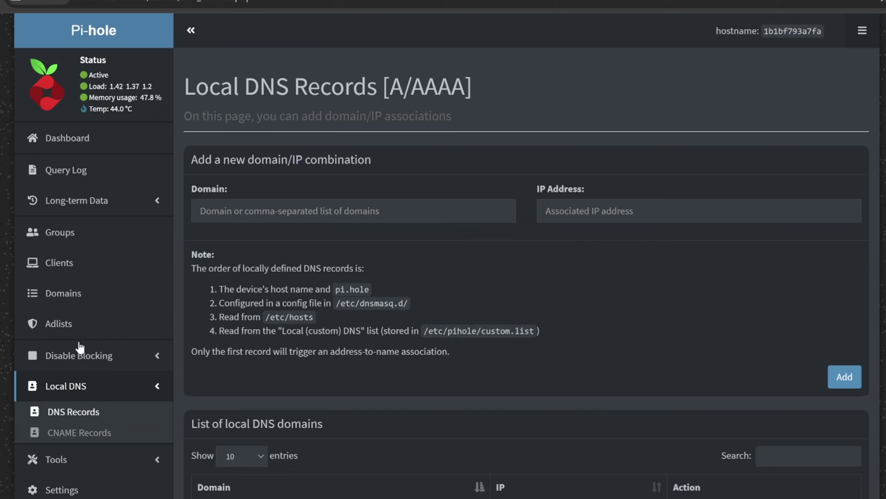
pyautogui.scroll(-3, 138, 318)
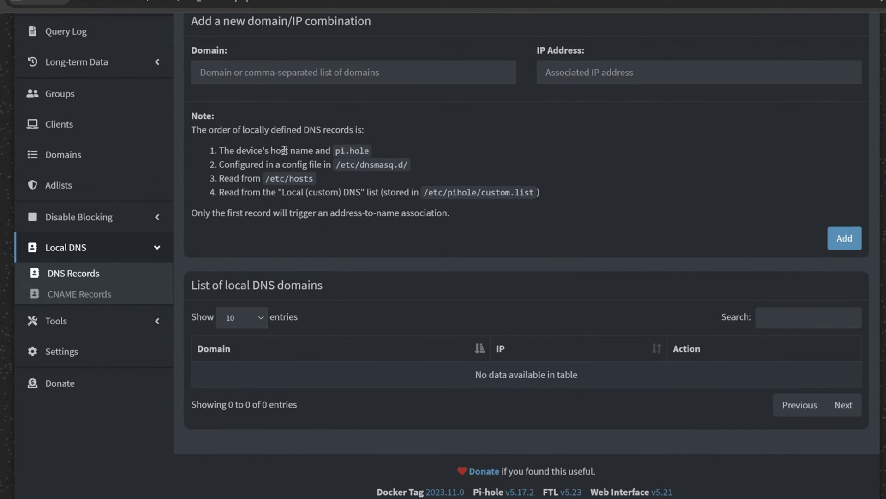
pyautogui.scroll(2, 347, 152)
# Add a record mapping pihole.syncbricks.com to 192.168.240.6 and check the list.
pyautogui.click(317, 146)
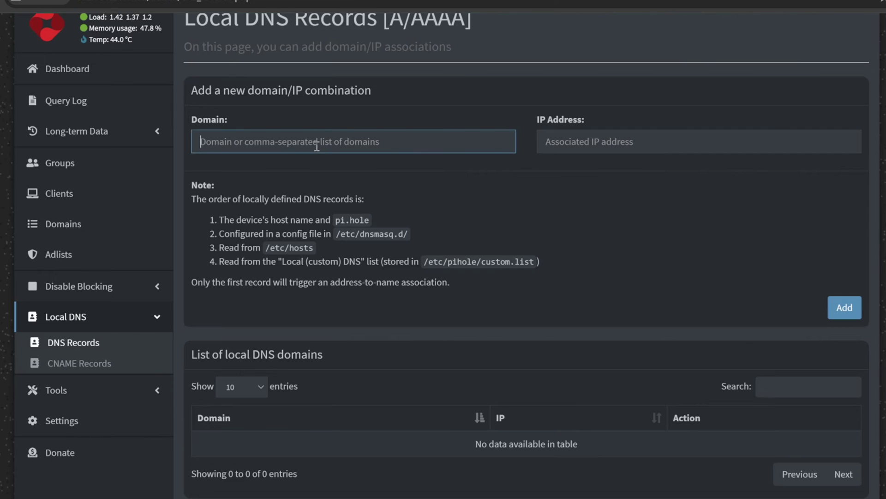
pyautogui.write('pihole.s')
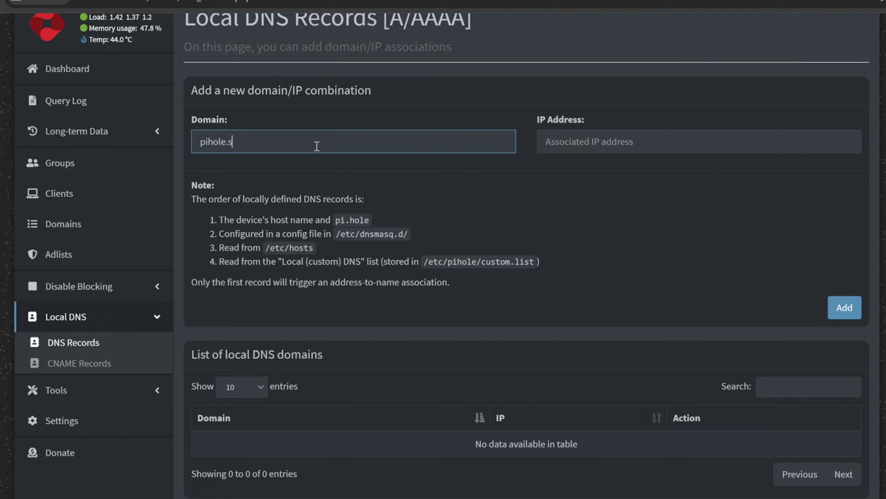
pyautogui.write('yncbricks.com')
pyautogui.press('Tab')
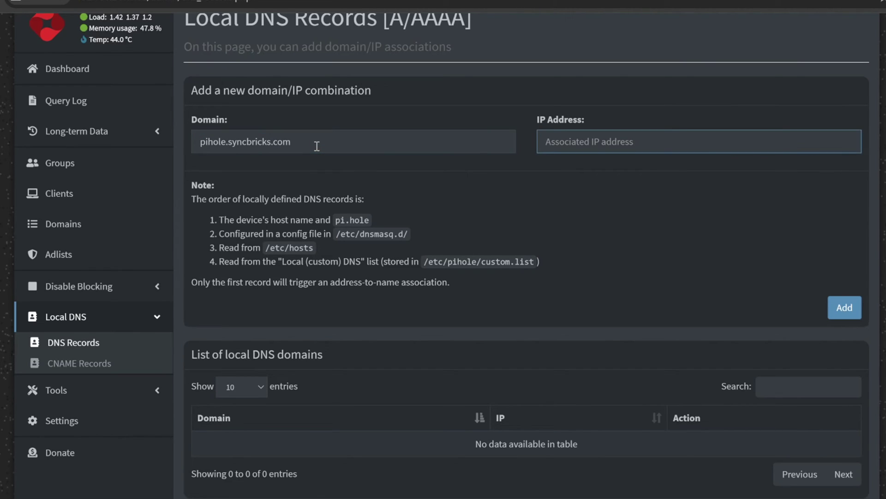
pyautogui.write('192.1')
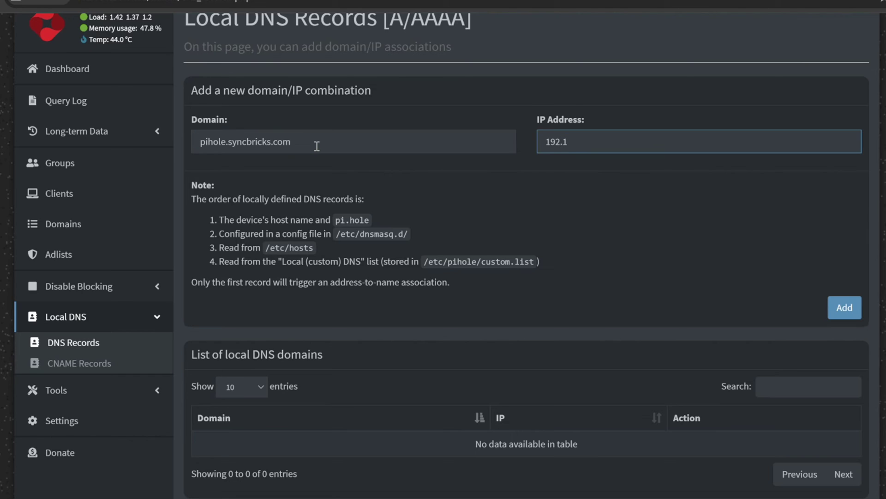
pyautogui.write('68.240.6')
pyautogui.click(831, 307)
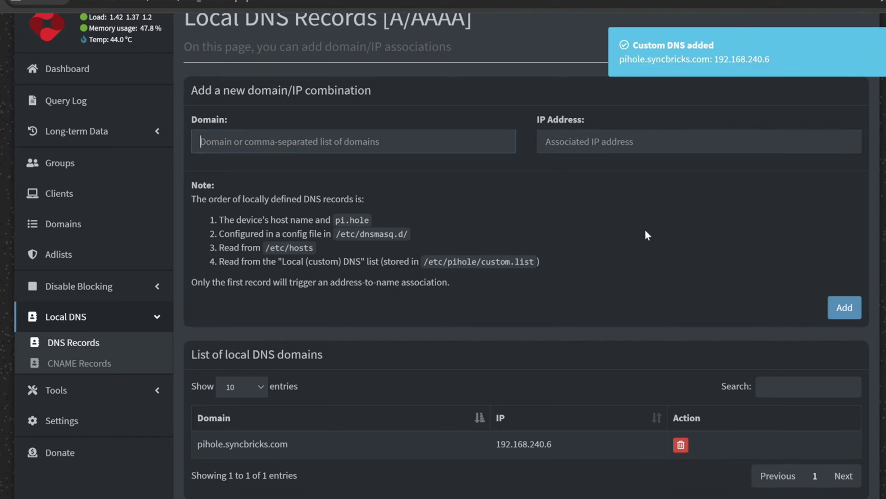
pyautogui.scroll(-3, 353, 253)
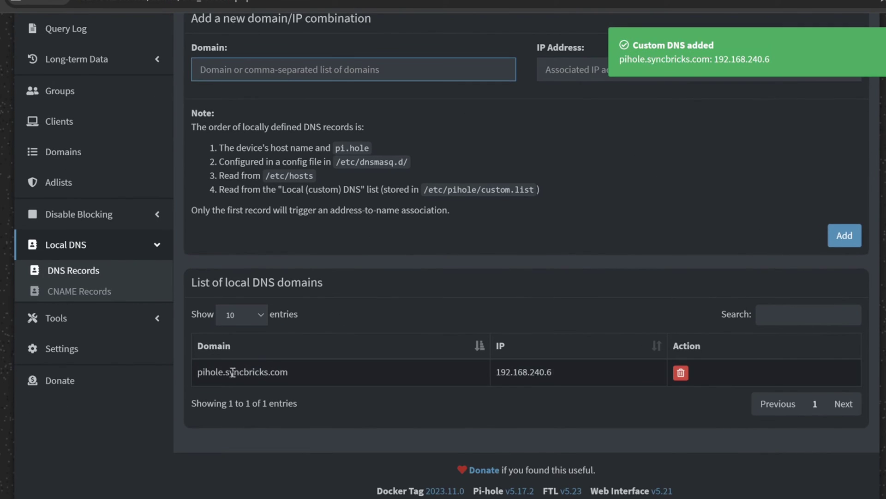
pyautogui.moveTo(216, 371); pyautogui.dragTo(578, 366)
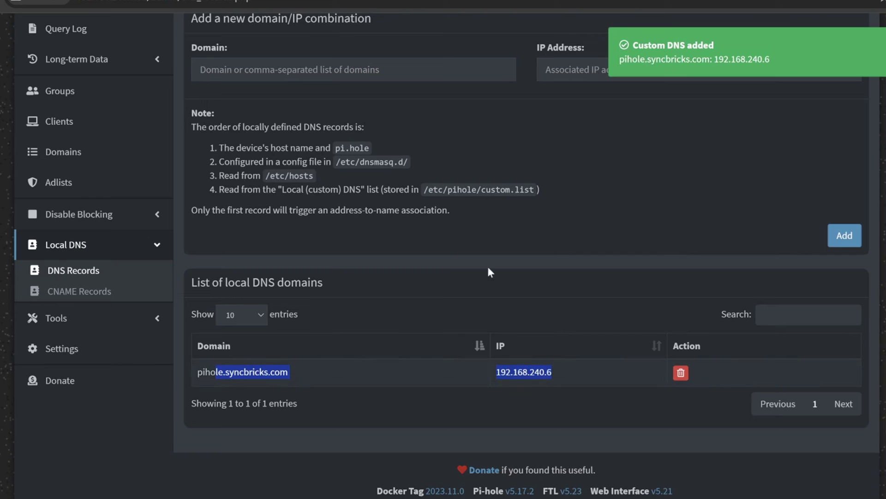
# Enter domain proxmox.syncbricks.com with IP 192.168.240.2 and add the record.
pyautogui.click(296, 65)
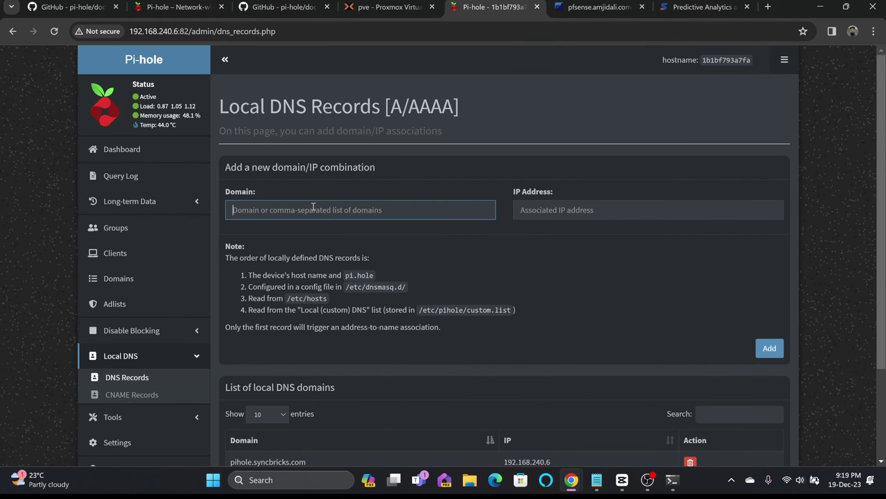
pyautogui.write('proxmox.')
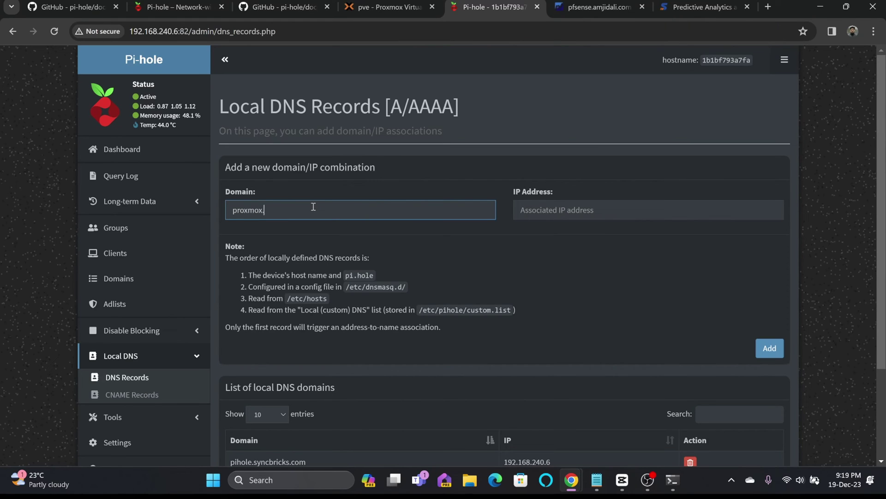
pyautogui.write('syncbricks.com')
pyautogui.press('Tab')
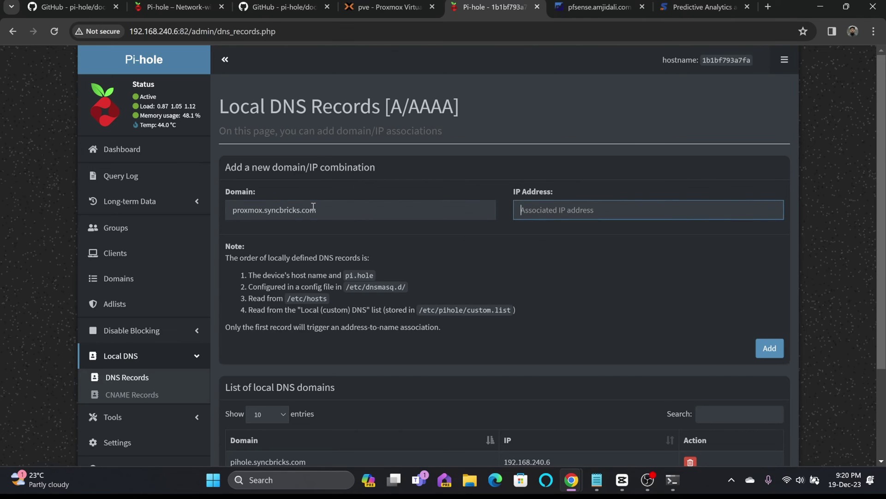
pyautogui.write('192.168.240.2')
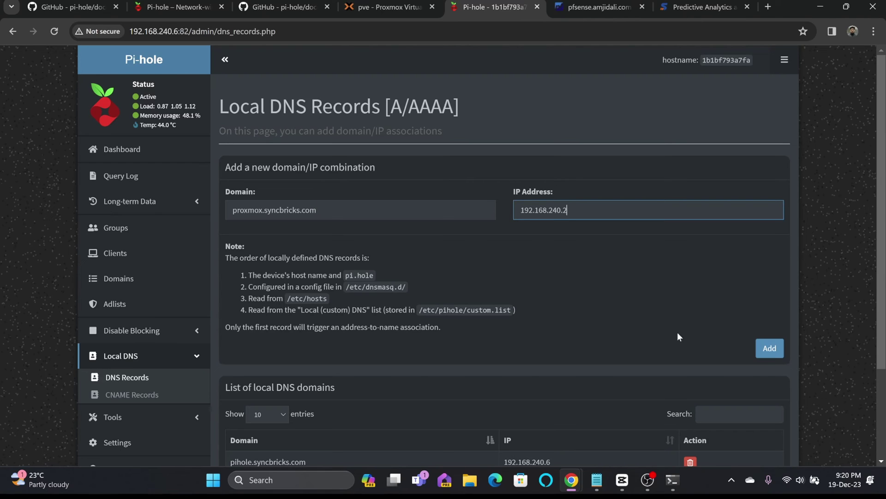
pyautogui.click(770, 349)
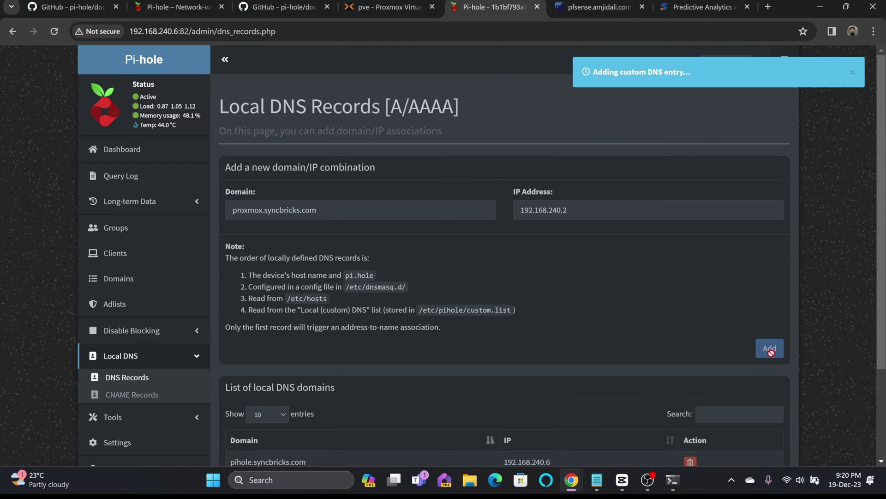
# Load proxmox.syncbricks.com:8006 in a new tab past the security warning, then return to Pi-hole.
pyautogui.click(768, 6)
pyautogui.write('proxmox.sync')
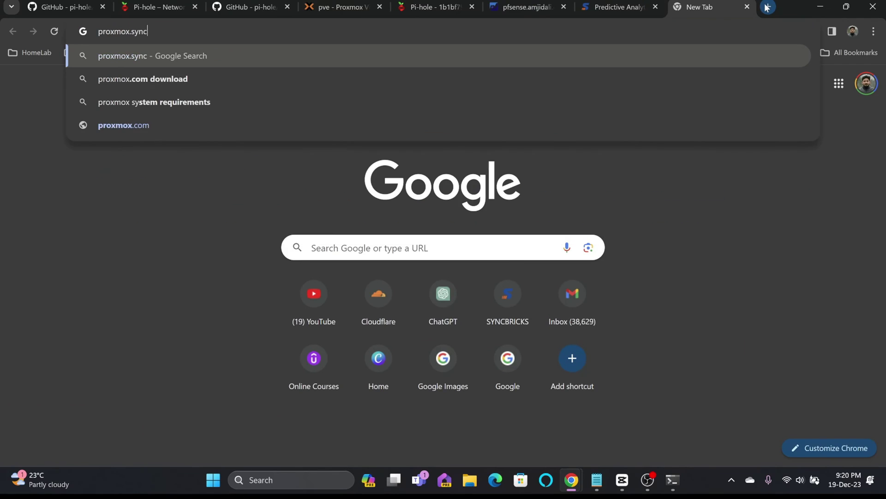
pyautogui.write('bricks.com:')
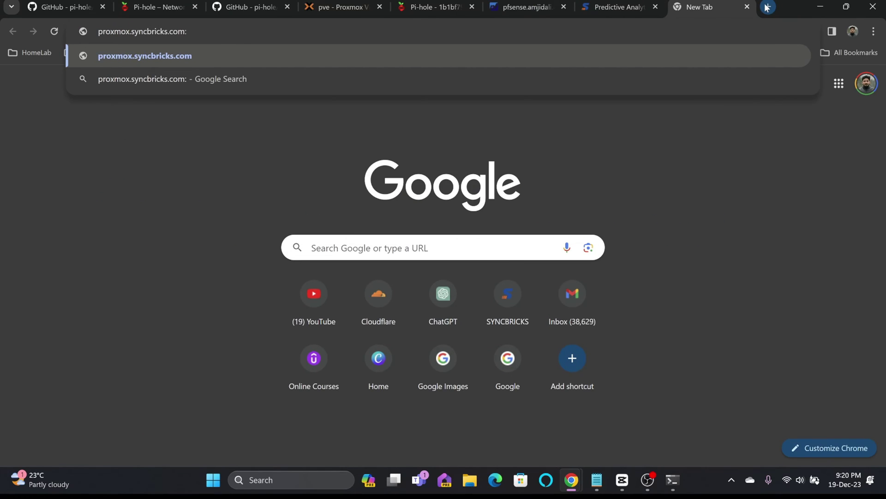
pyautogui.write('8006')
pyautogui.press('Return')
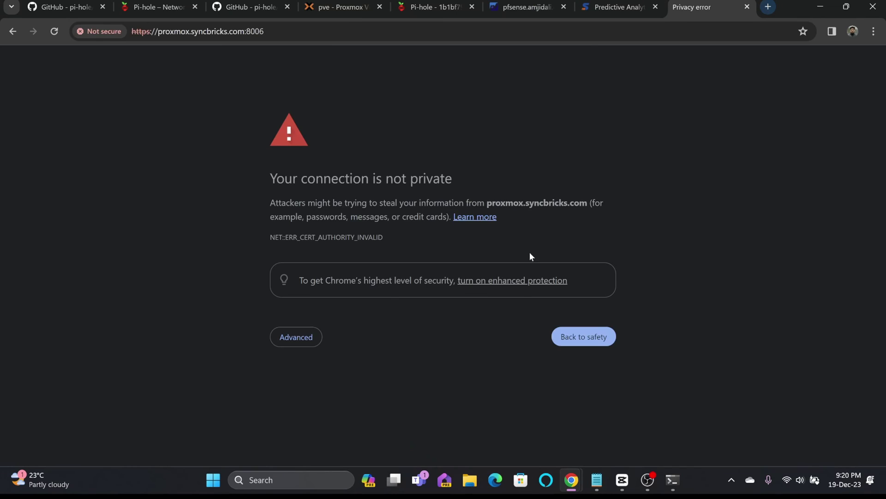
pyautogui.click(288, 343)
pyautogui.click(299, 426)
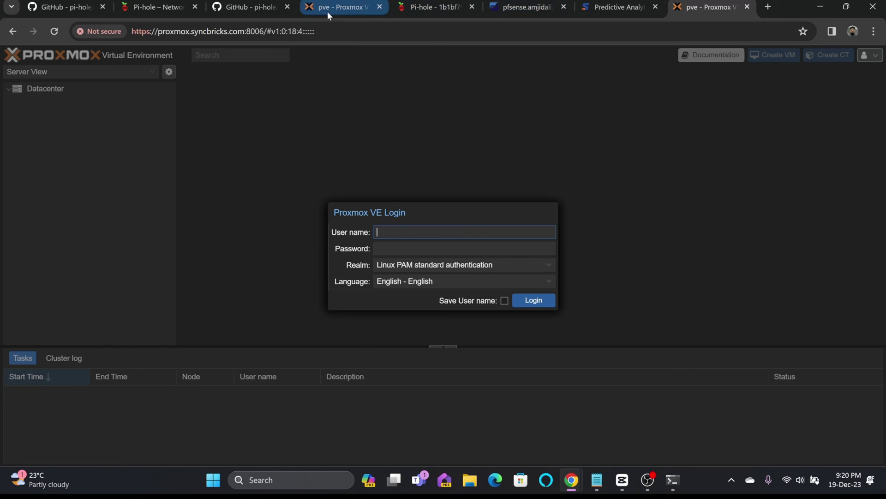
pyautogui.click(434, 7)
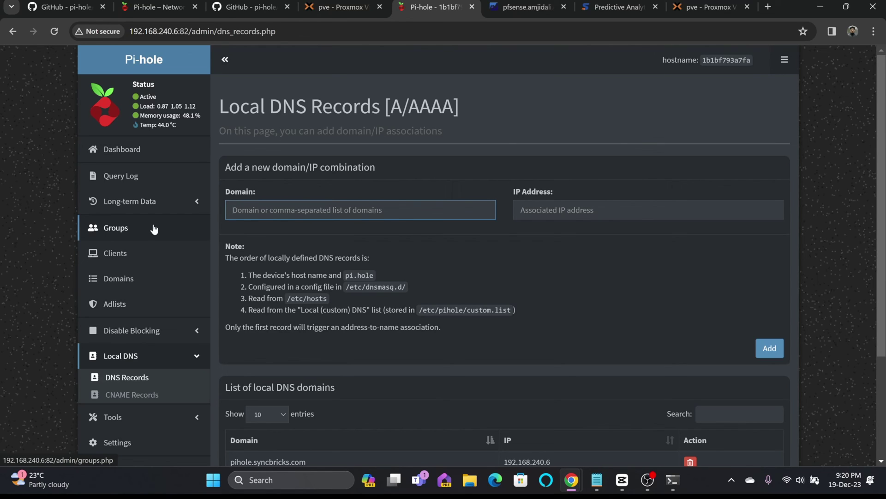
pyautogui.click(769, 7)
pyautogui.write('time')
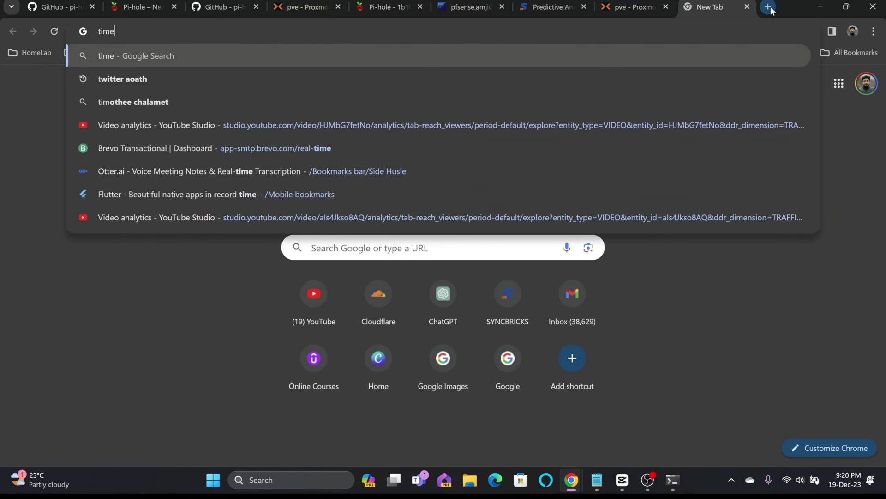
pyautogui.write('so')
pyautogui.press('Return')
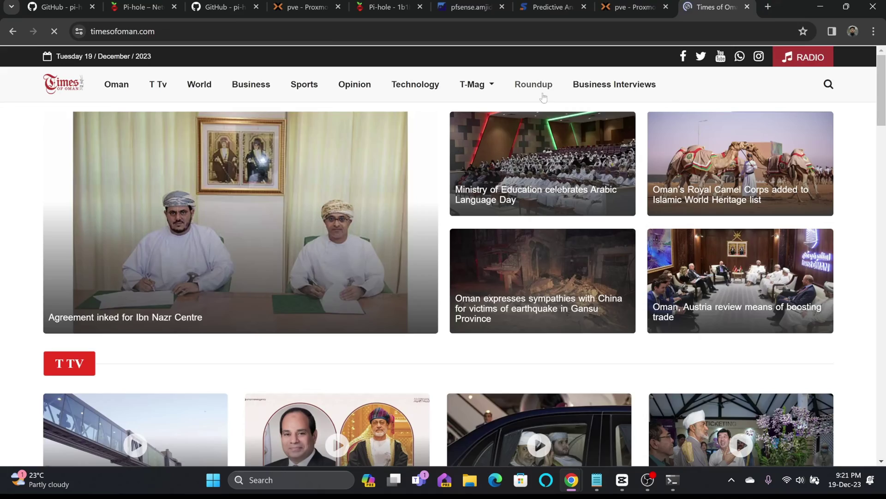
pyautogui.scroll(-5, 522, 104)
pyautogui.scroll(-20, 523, 104)
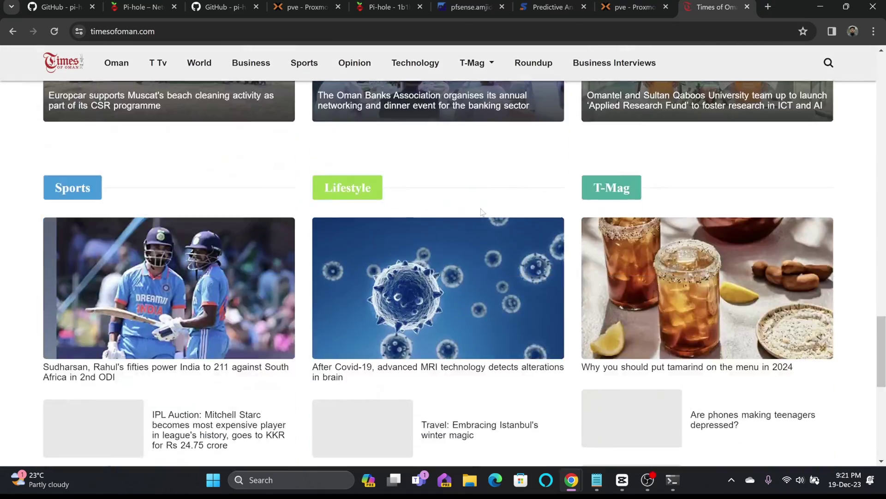
pyautogui.scroll(20, 482, 212)
pyautogui.click(549, 187)
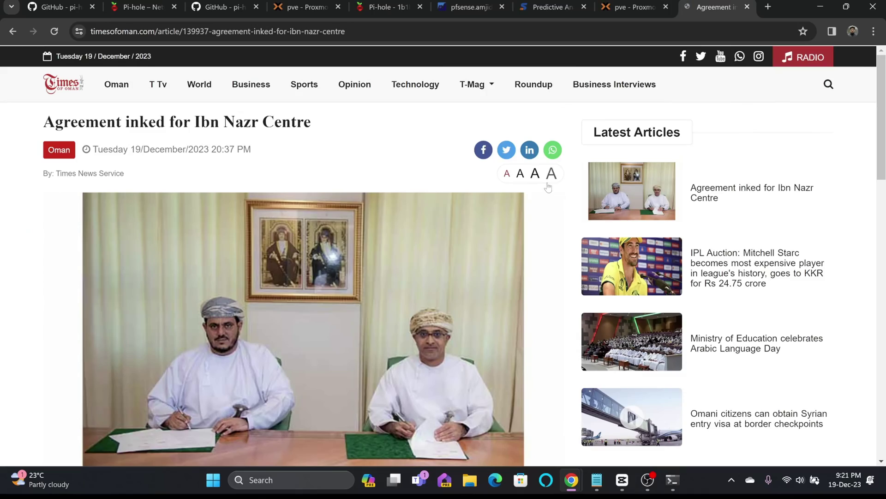
pyautogui.scroll(-20, 548, 187)
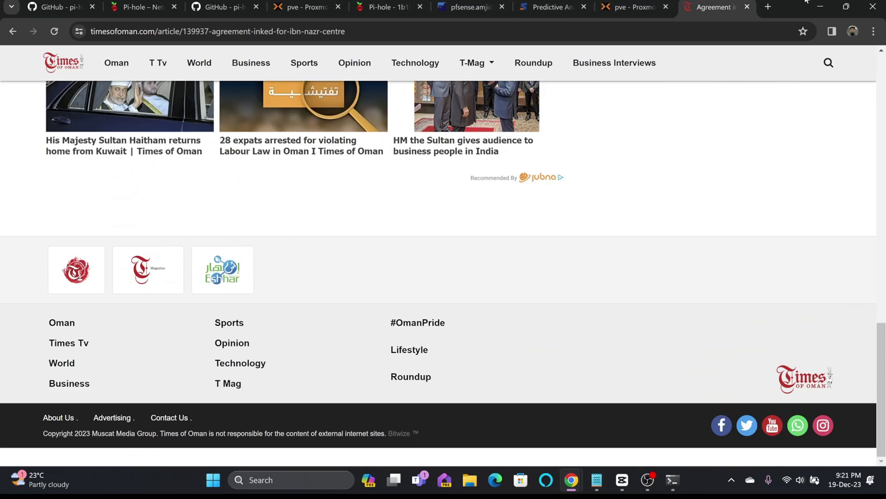
pyautogui.hotkey('ctrl', 'w')
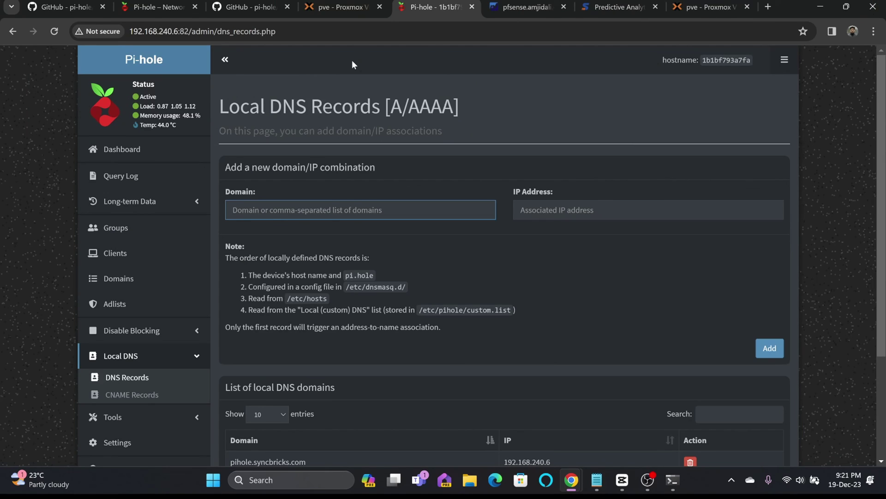